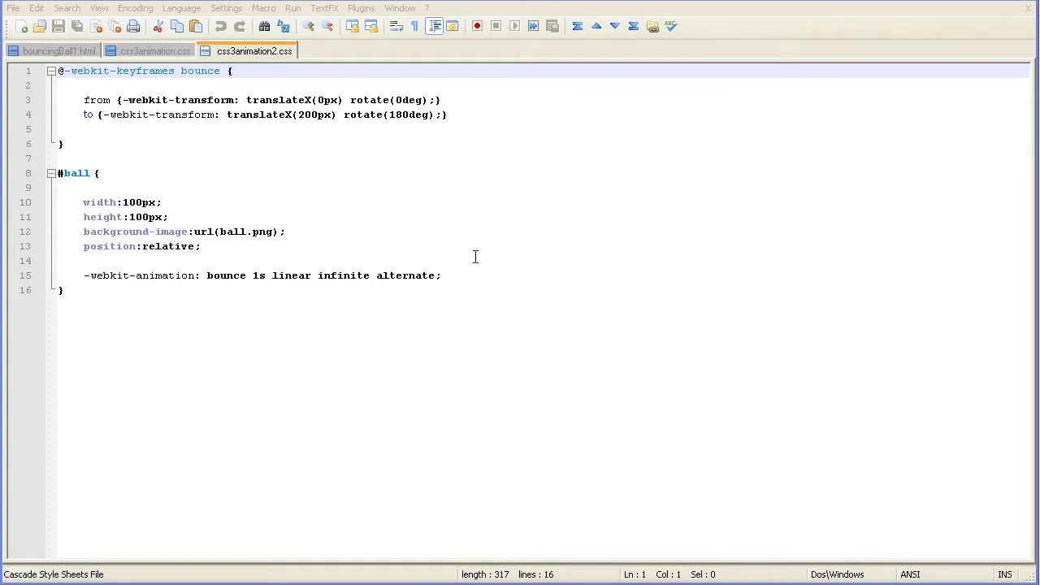
Launch bouncingBall1.html in Chrome from the Run menu to watch the rotating ball
left_click(28, 50)
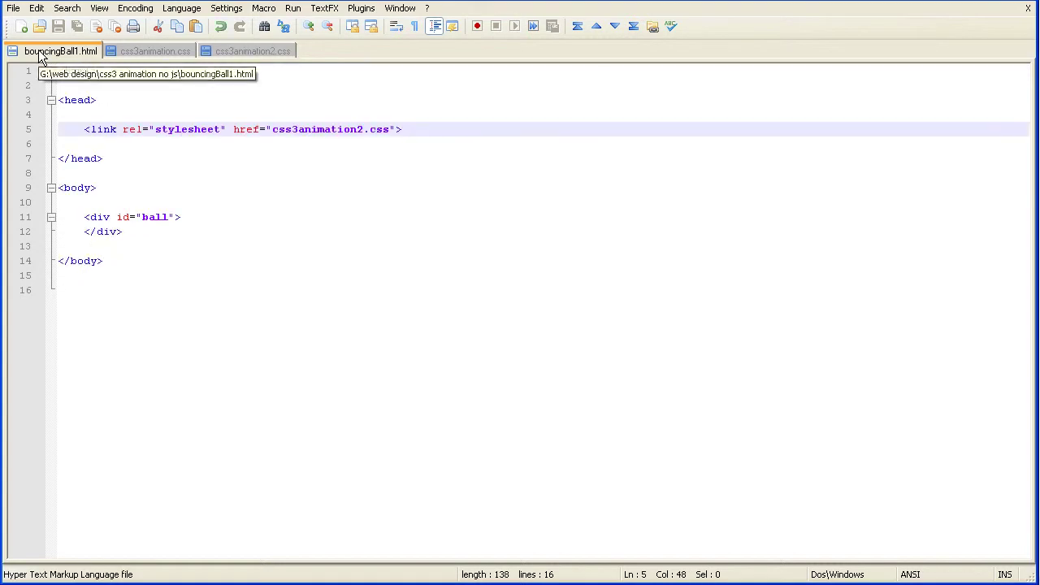
left_click(227, 50)
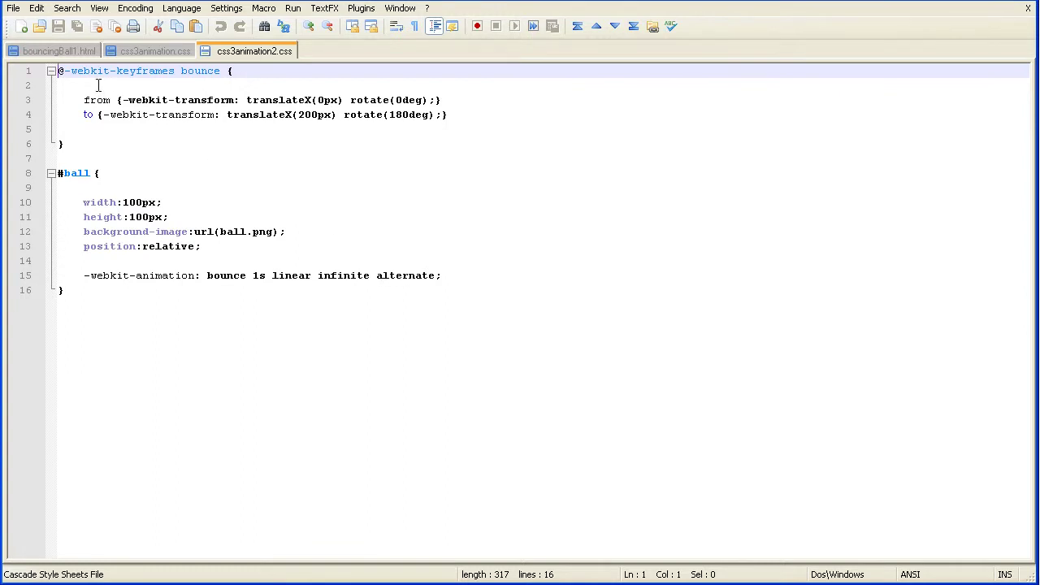
left_click(70, 51)
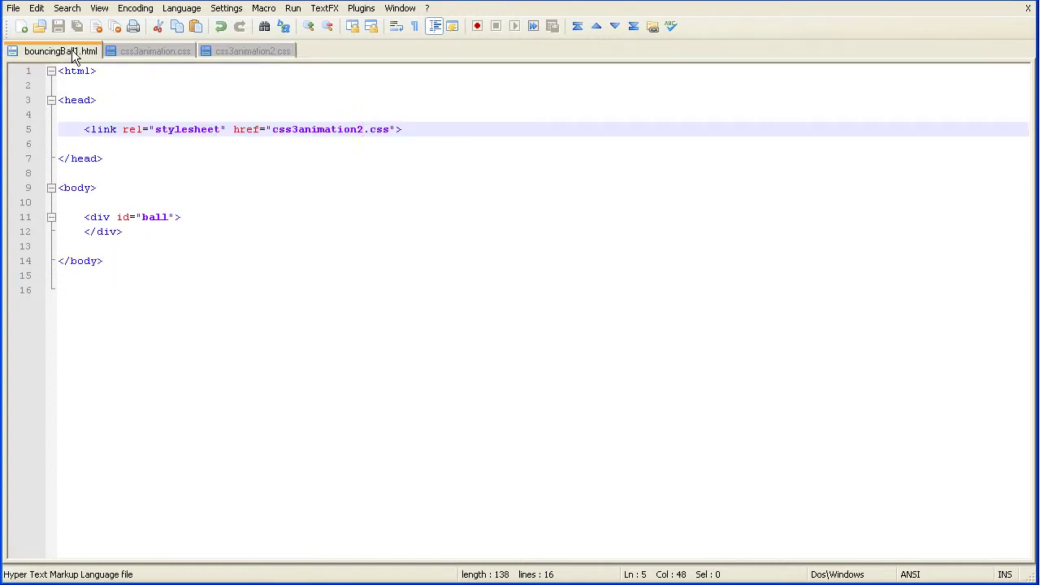
left_click(293, 8)
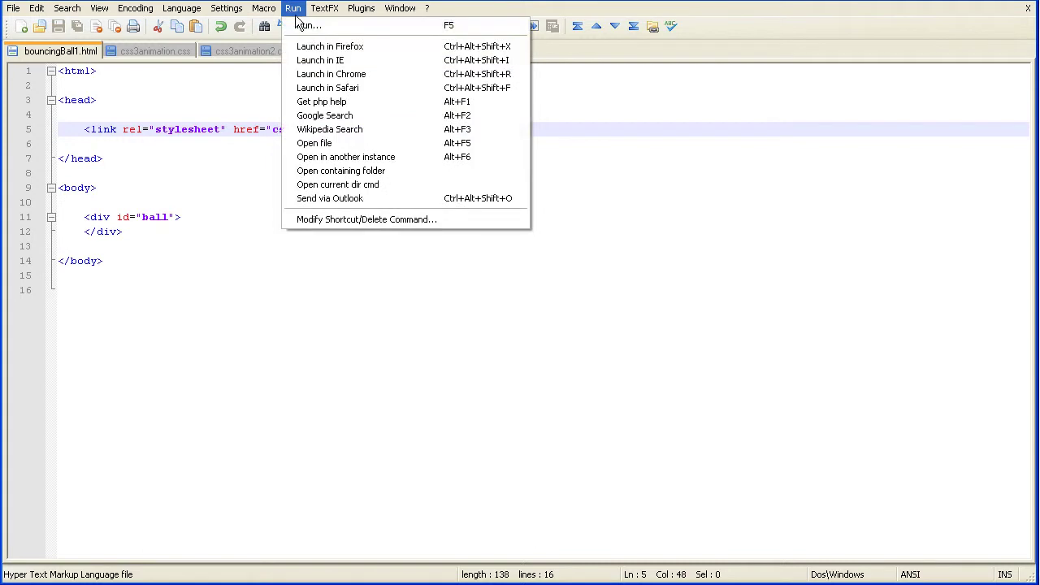
left_click(331, 76)
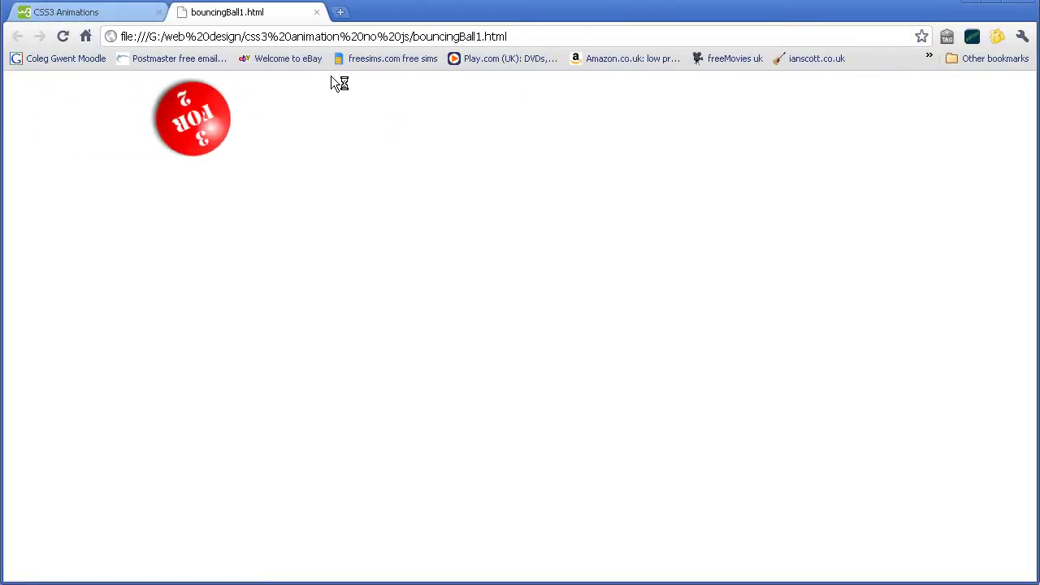
Close the ball preview and scroll the w3schools page down to the keyframes example
left_click(317, 13)
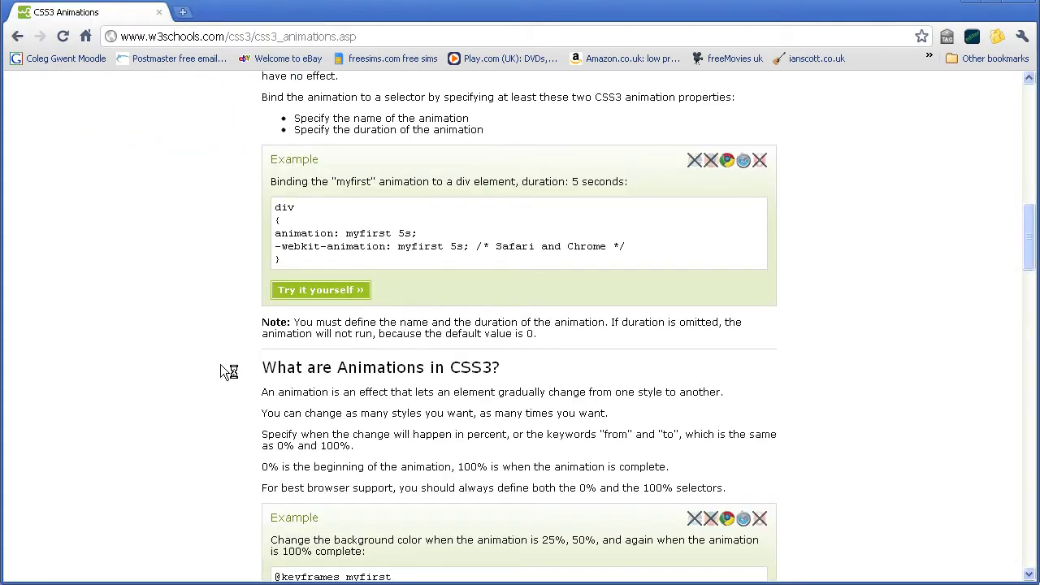
scroll(220, 364, "down", 1)
scroll(220, 364, "down", 1)
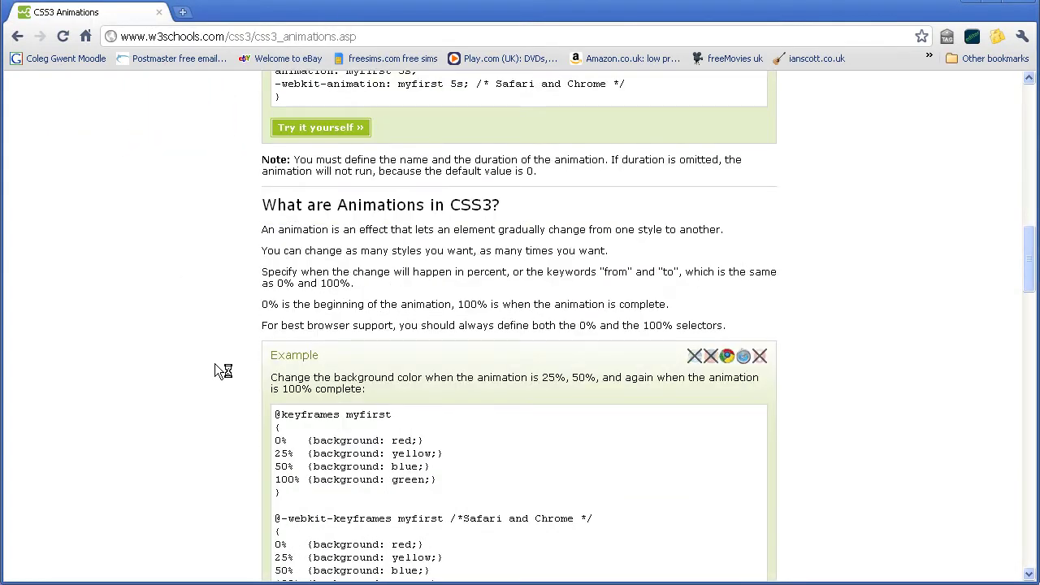
scroll(214, 348, "down", 2)
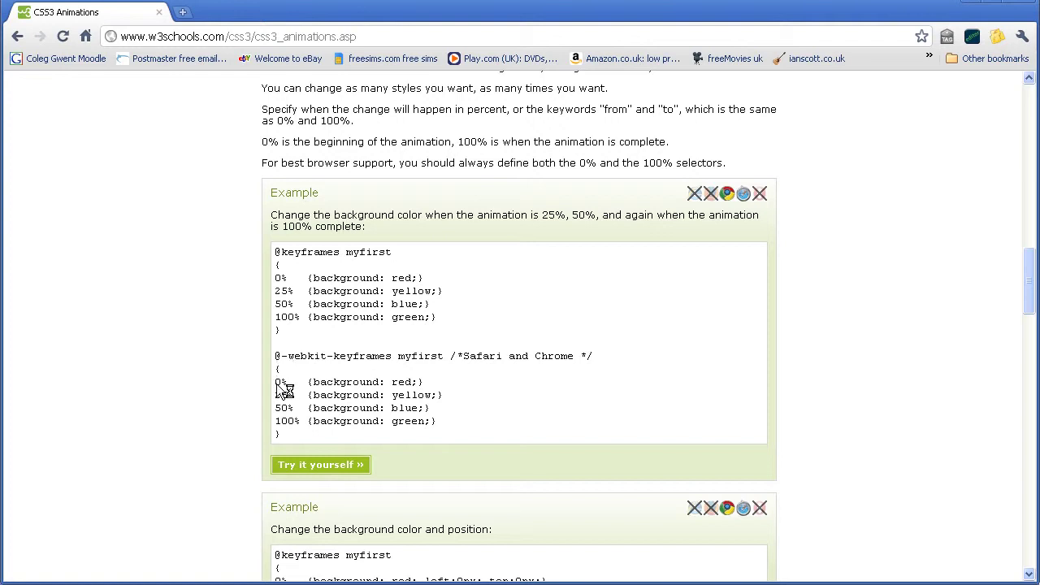
Copy the webkit example's 0%–100% background keyframe lines and return to Notepad++
left_click_drag(276, 382, 436, 420)
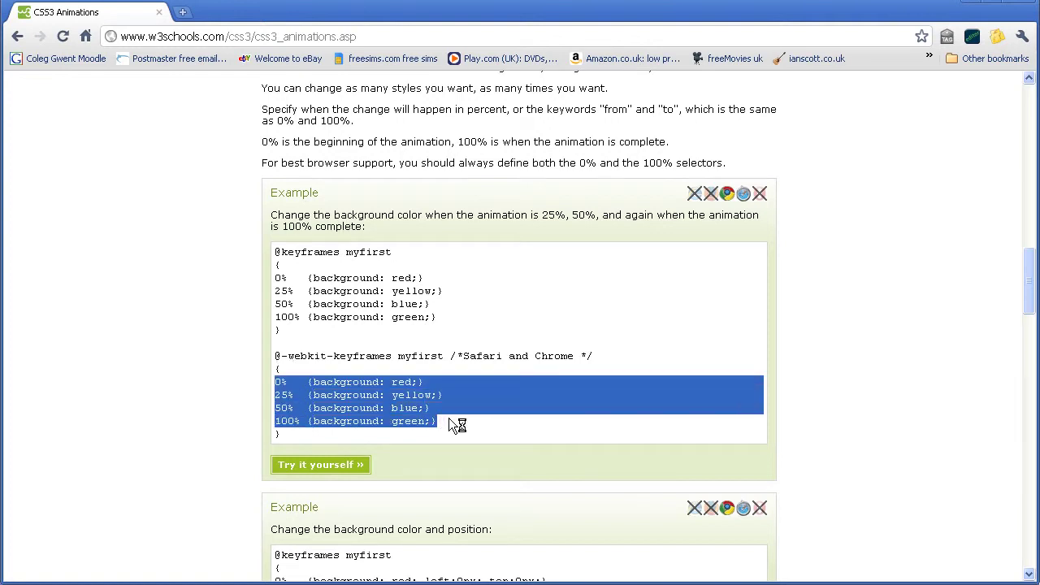
right_click(347, 400)
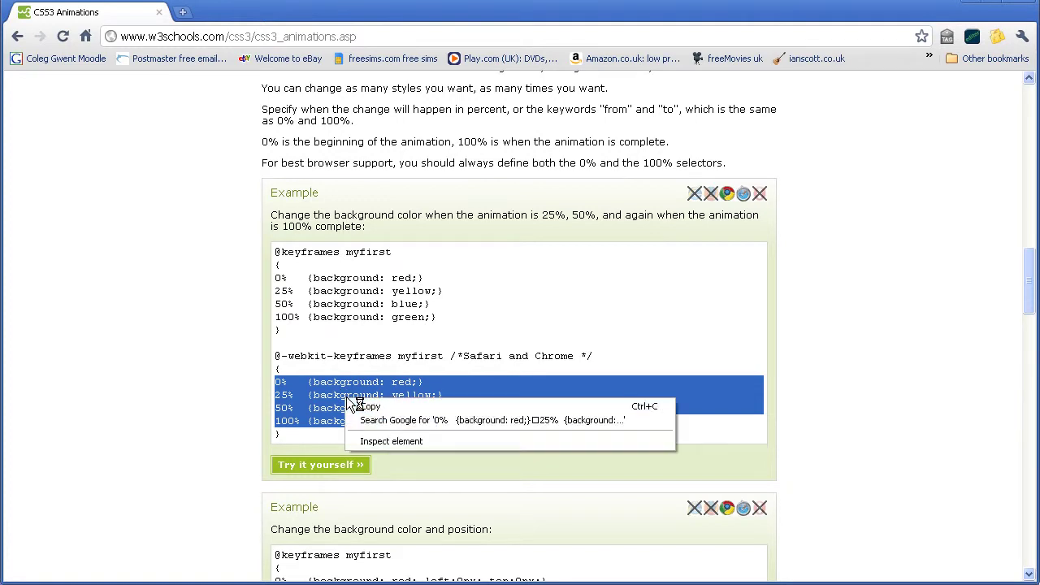
left_click(370, 406)
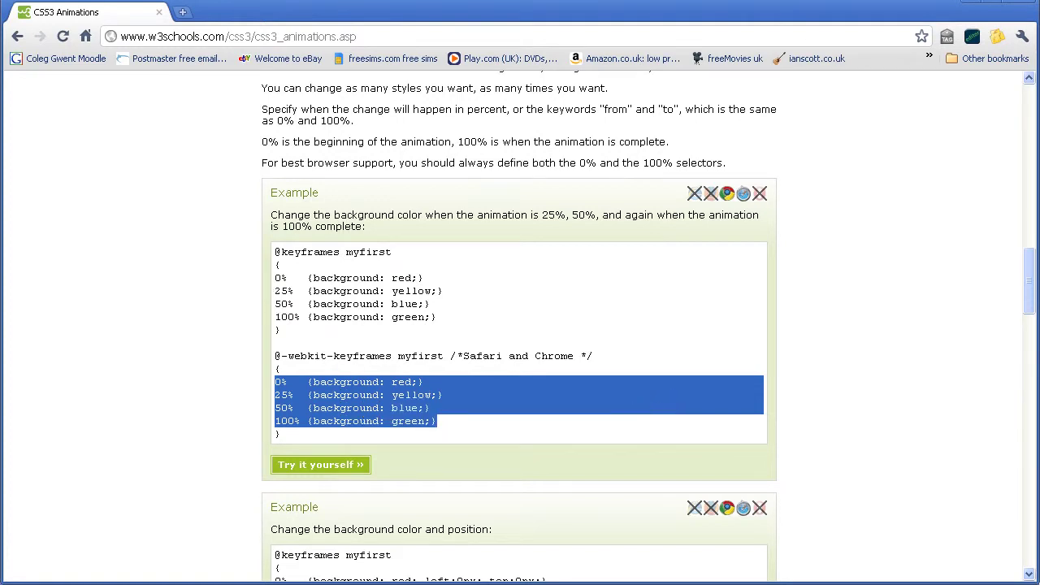
key("alt+Tab")
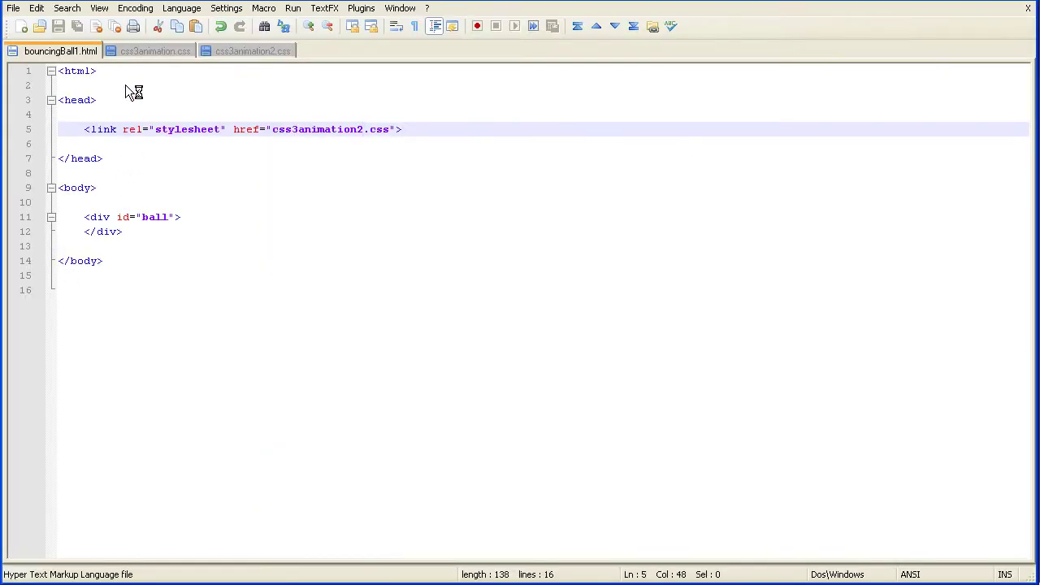
Save css3animation2.css as a new copy named css3animation3.css
left_click(270, 53)
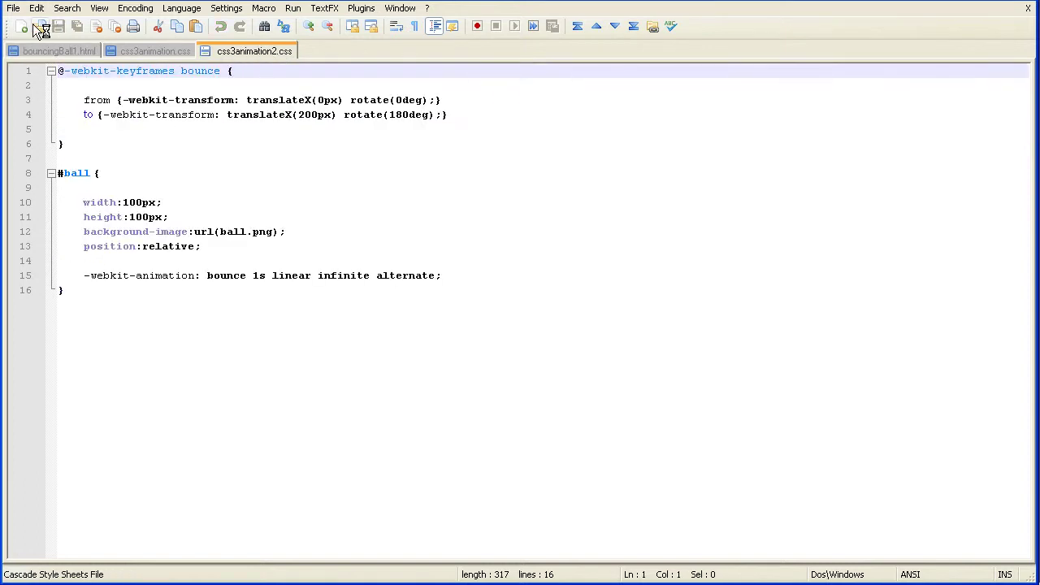
left_click(13, 8)
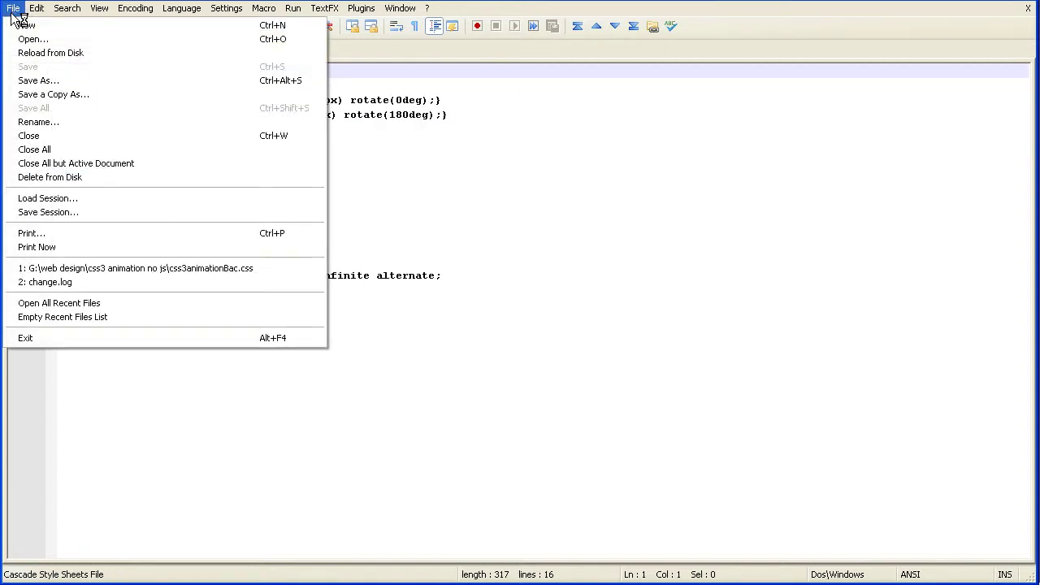
left_click(36, 80)
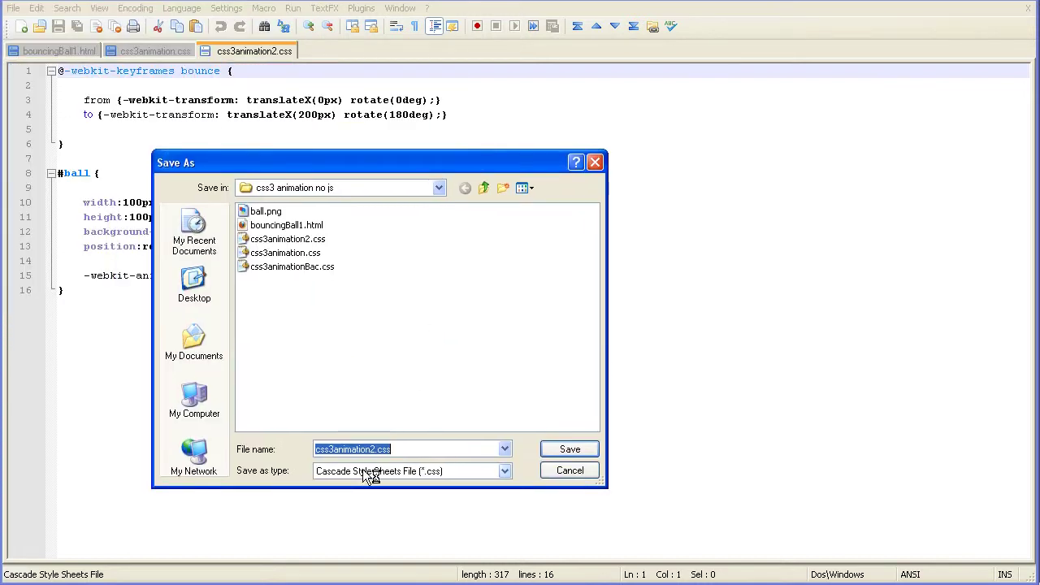
left_click(376, 451)
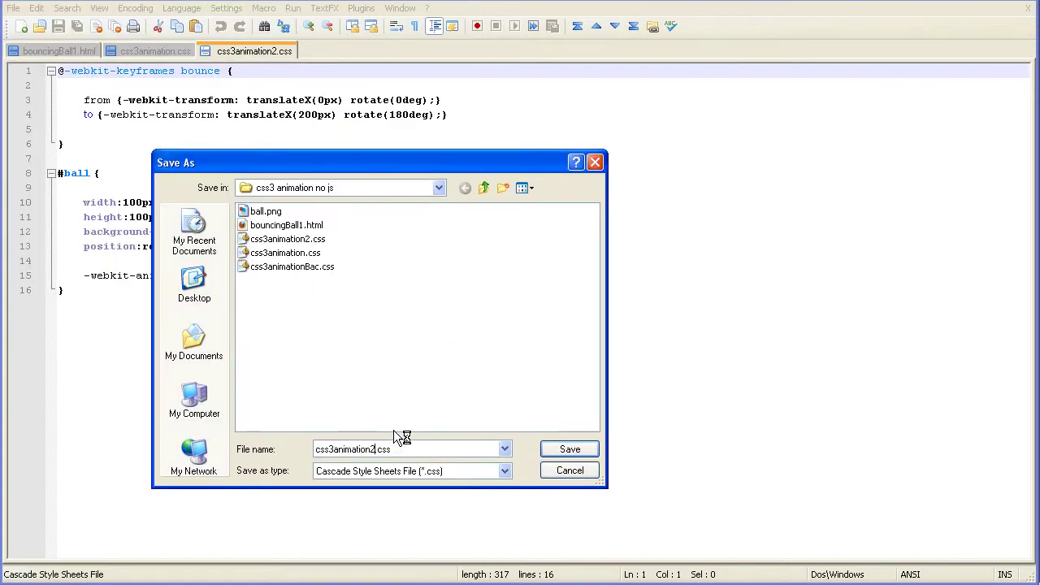
key("BackSpace")
type("3")
left_click(560, 450)
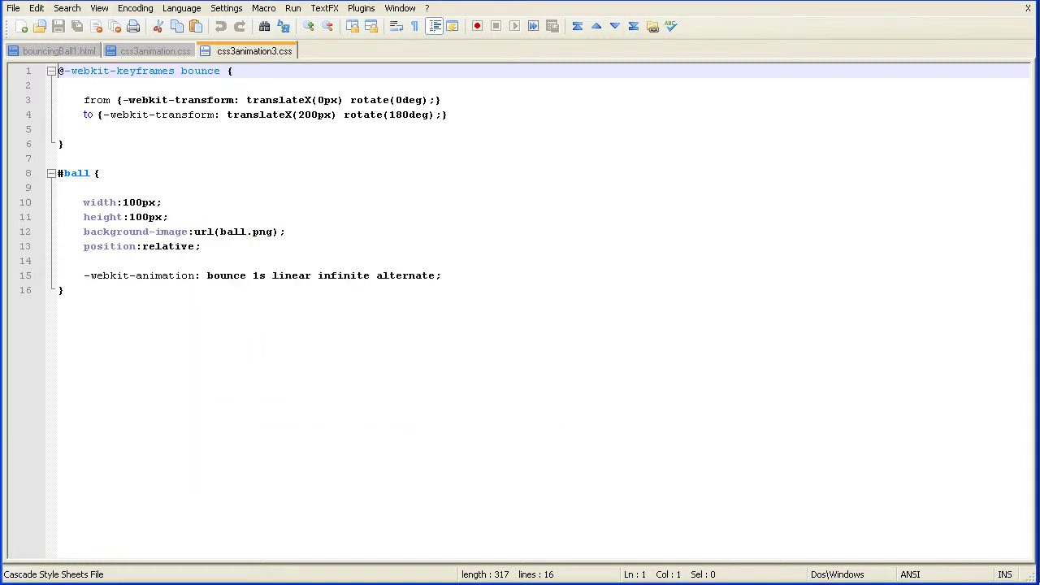
Paste the 0%–100% keyframe lines into the bounce block and copy the from rule's transform
left_click(65, 131)
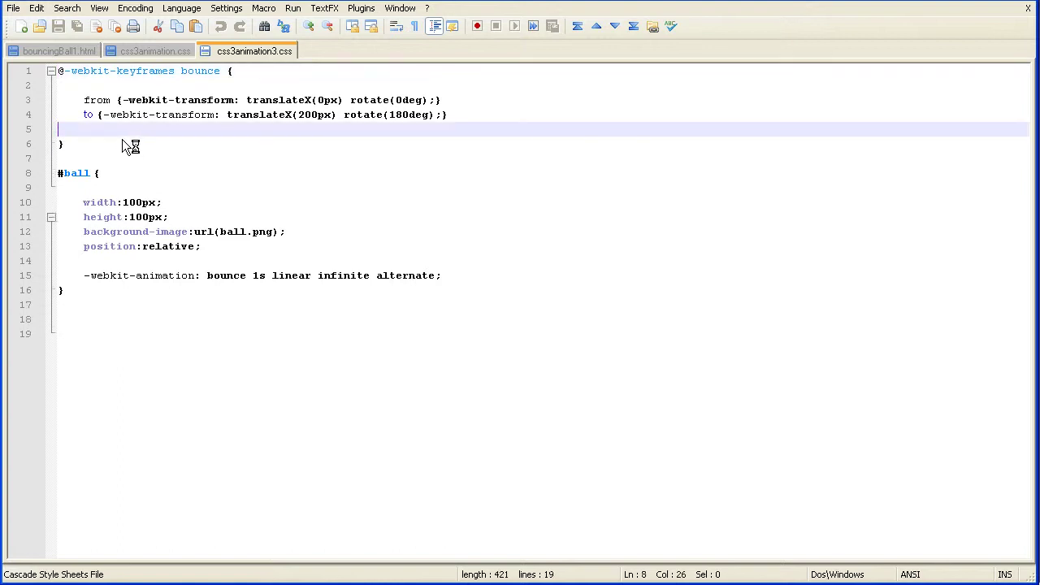
key("ctrl+v")
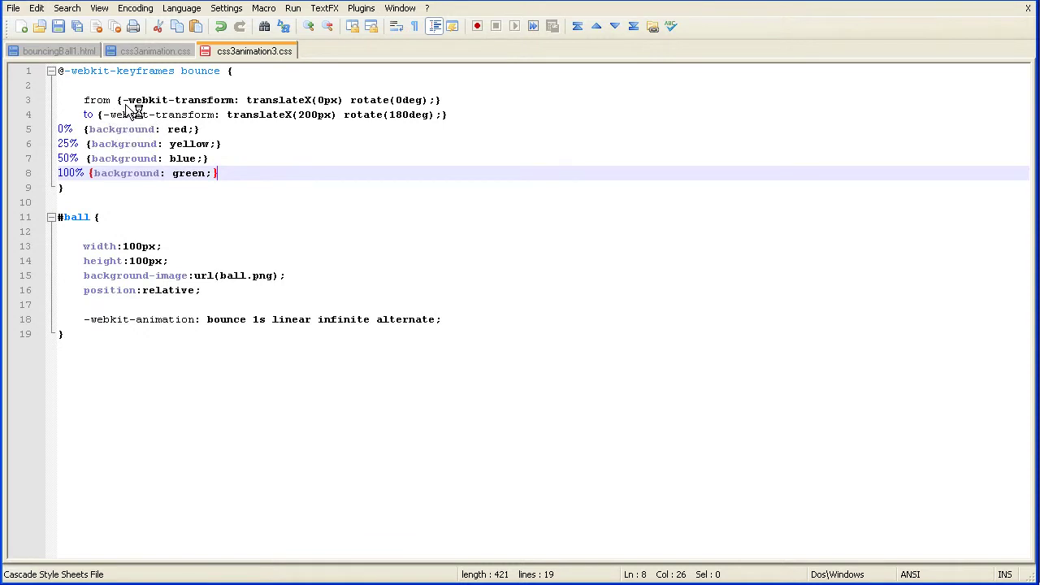
left_click_drag(123, 101, 439, 102)
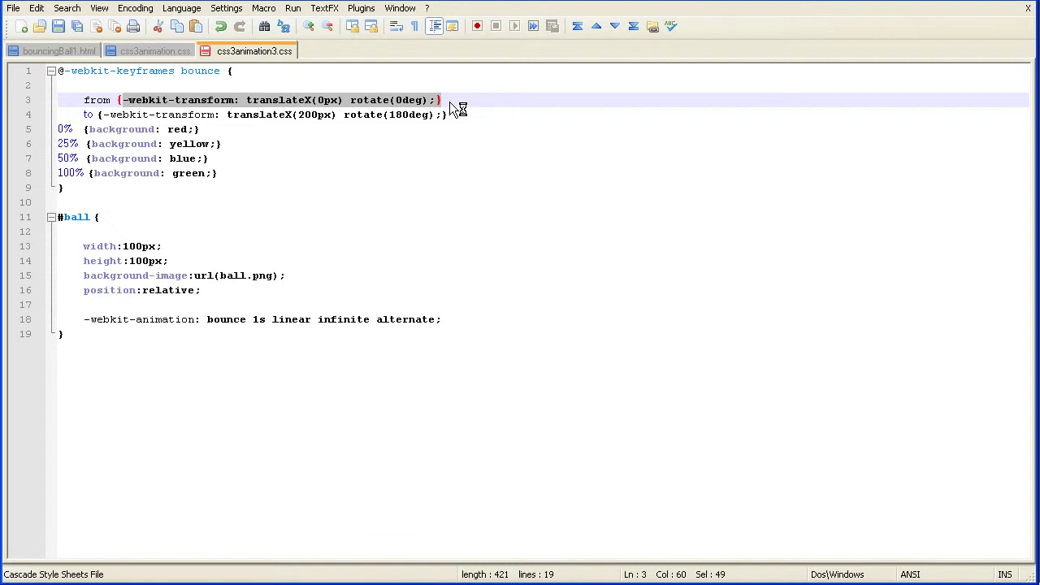
right_click(236, 103)
left_click(261, 123)
Replace the red, yellow, blue and green backgrounds with translateX(0px) rotate(0deg)
left_click_drag(89, 131, 198, 132)
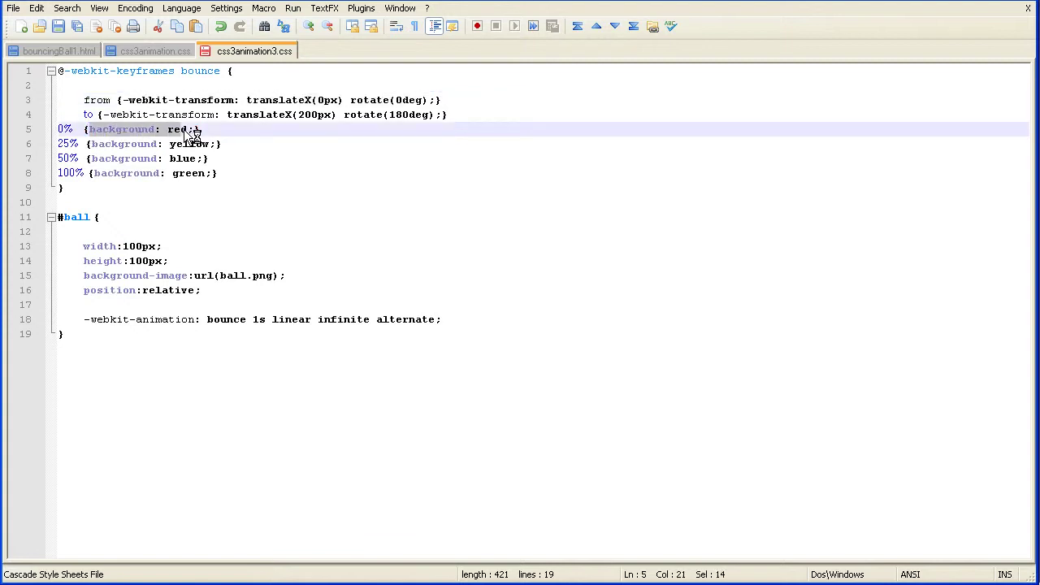
right_click(167, 132)
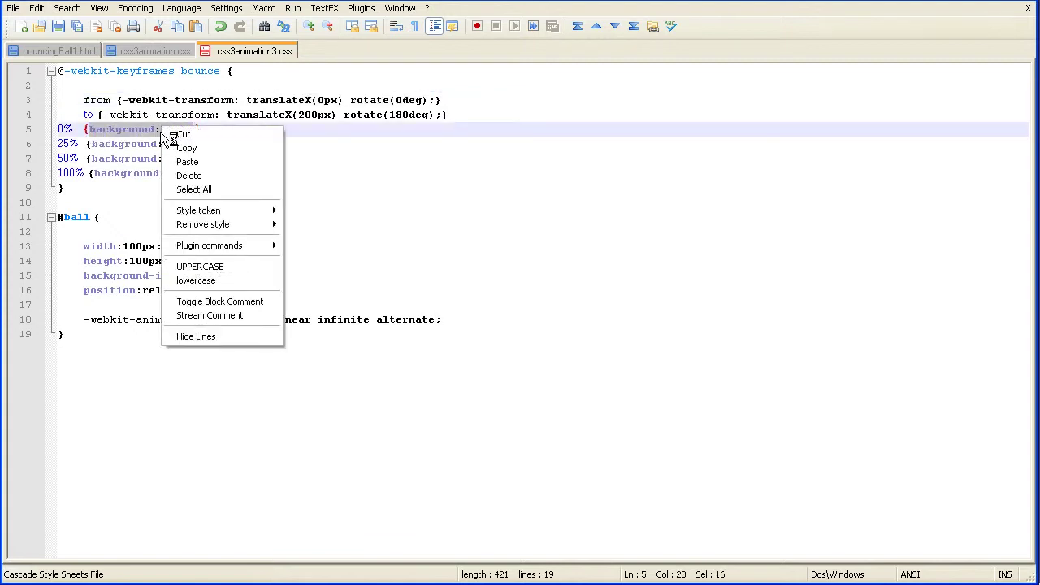
left_click(181, 160)
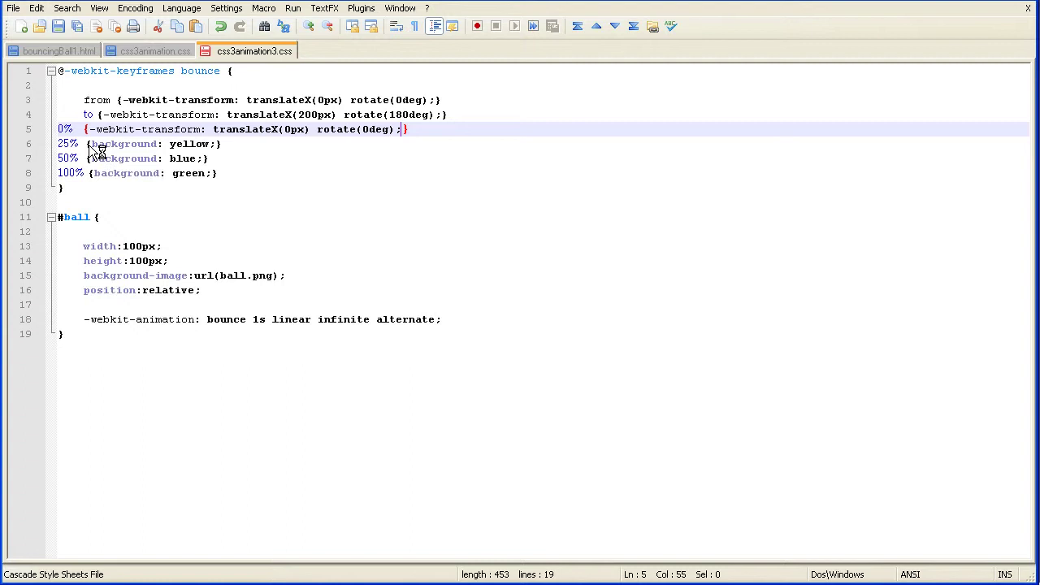
left_click_drag(91, 143, 214, 146)
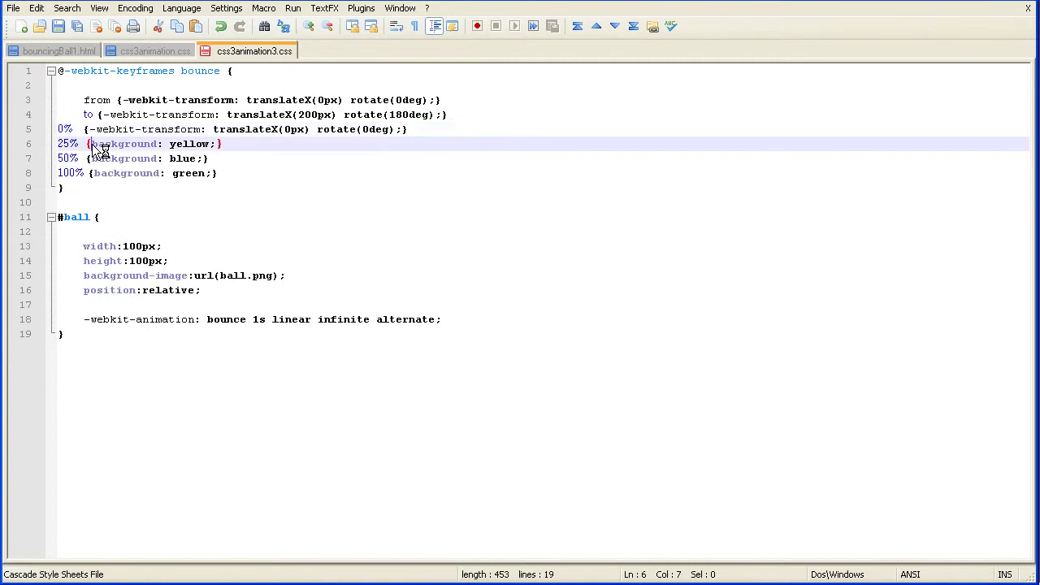
right_click(191, 144)
left_click(223, 178)
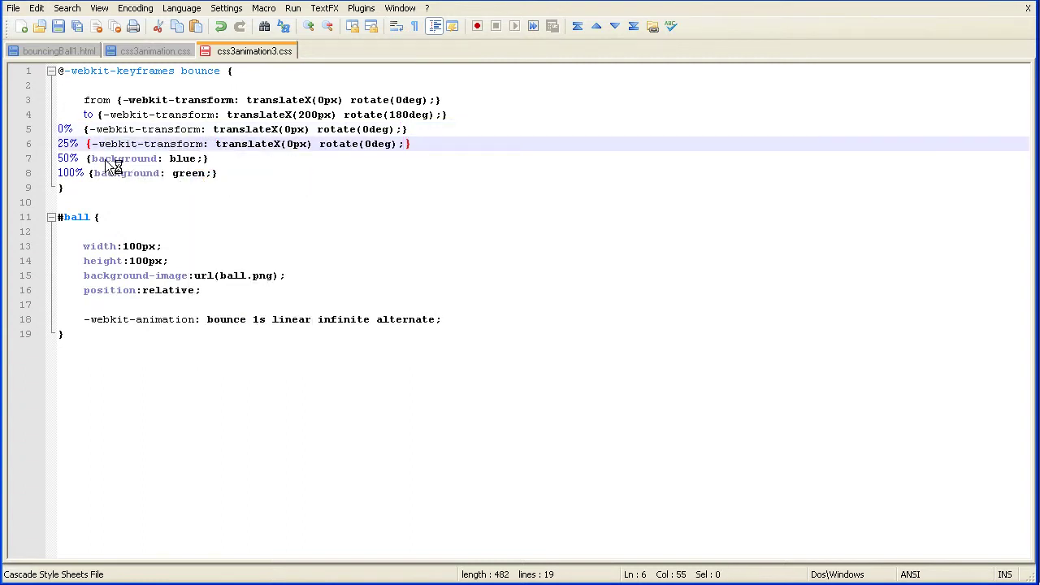
left_click_drag(92, 160, 203, 163)
right_click(173, 158)
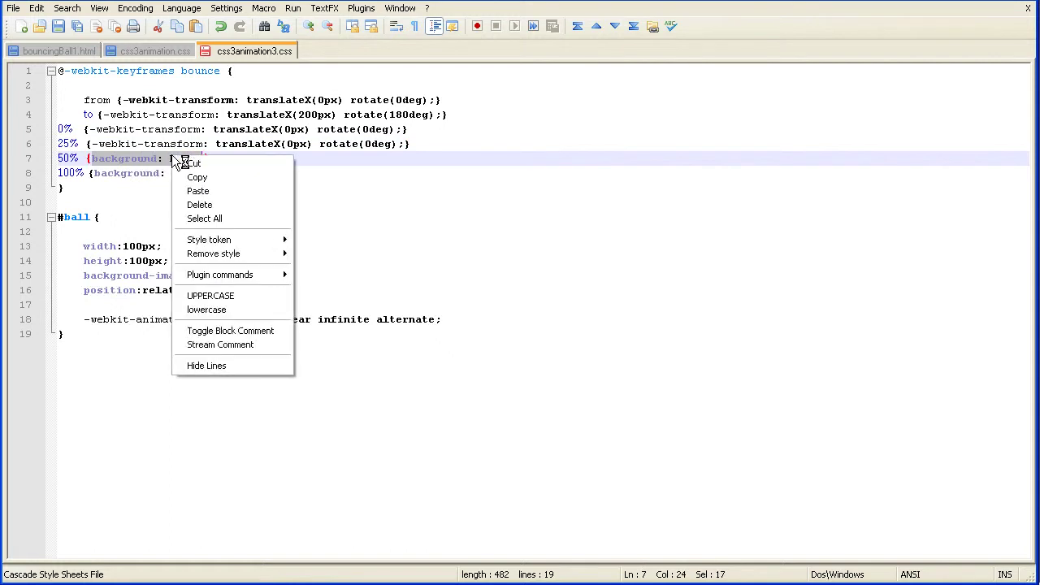
left_click(199, 192)
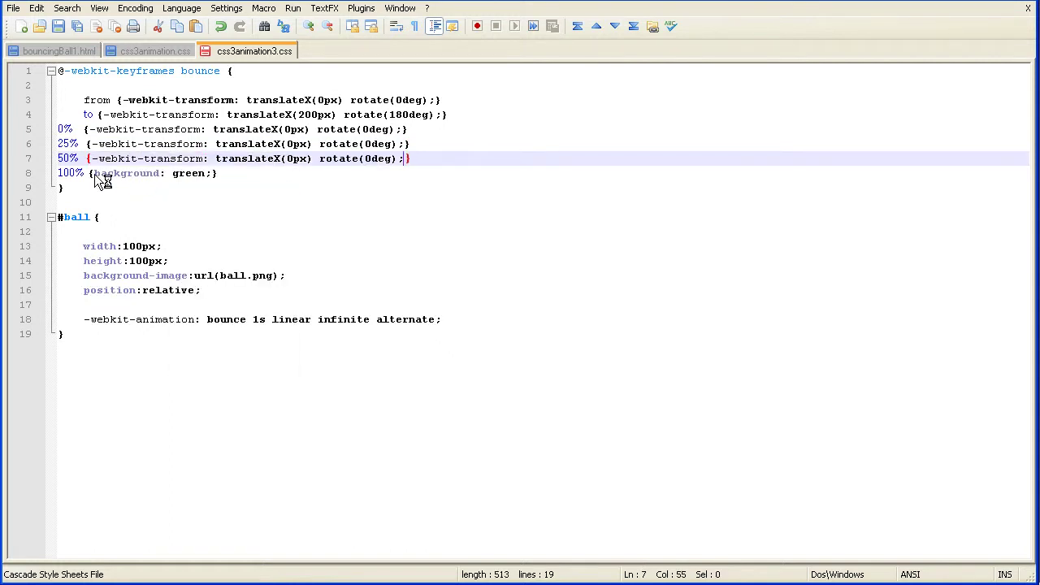
left_click_drag(94, 174, 211, 177)
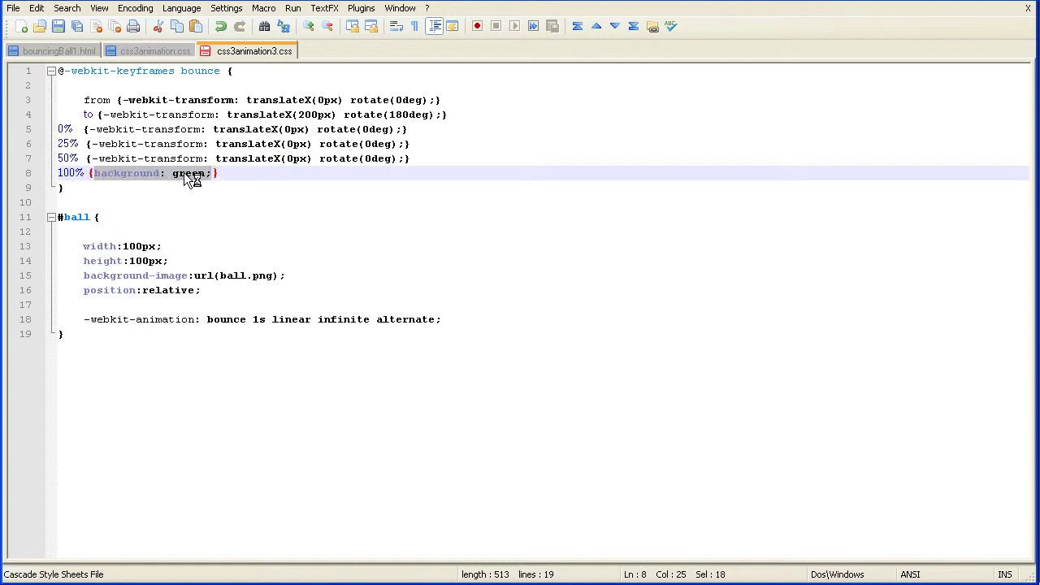
right_click(186, 176)
left_click(212, 207)
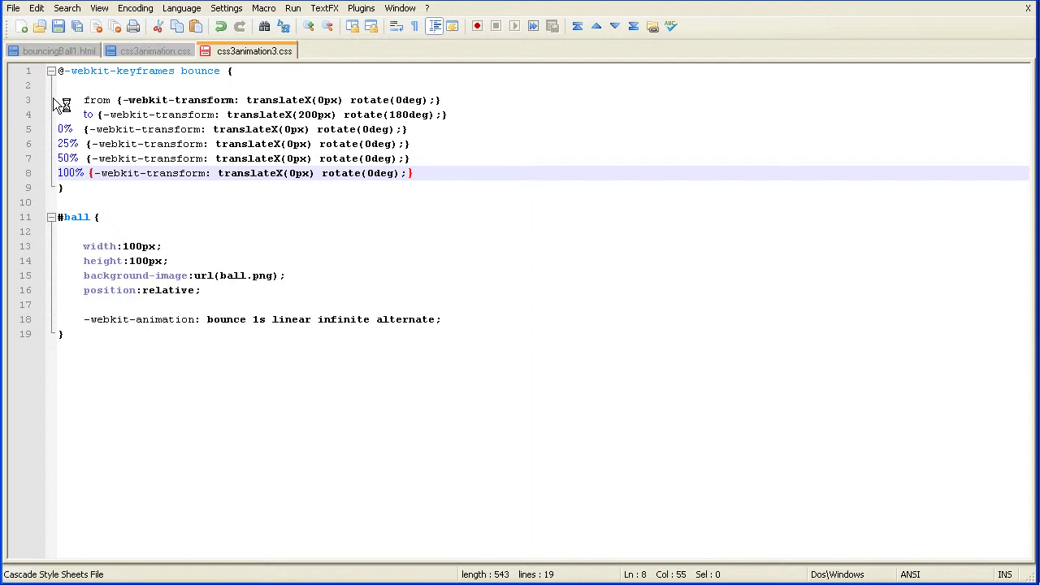
Delete the from/to lines and make the 0% step translate(100px,0px)
mouse_move(57, 100)
left_mouse_down()
mouse_move(370, 108)
mouse_move(498, 123)
left_mouse_up()
key("Delete")
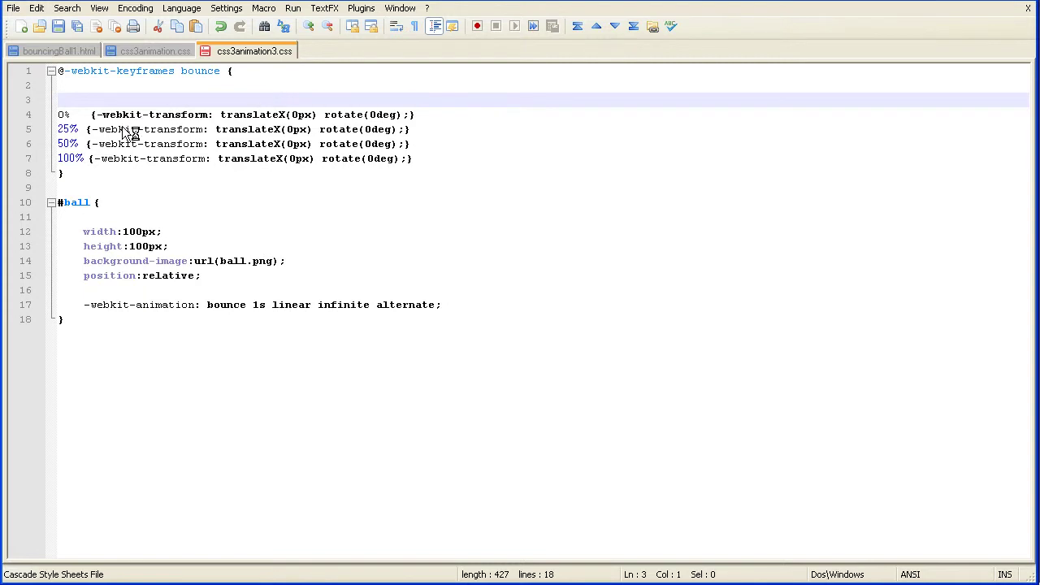
left_click(282, 116)
left_click_drag(282, 115, 288, 116)
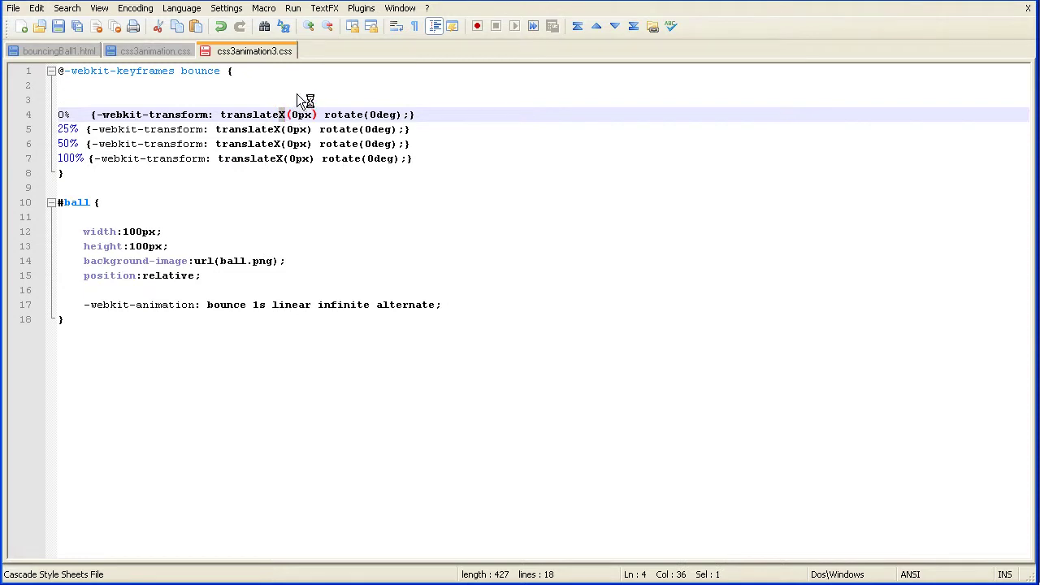
key("Delete")
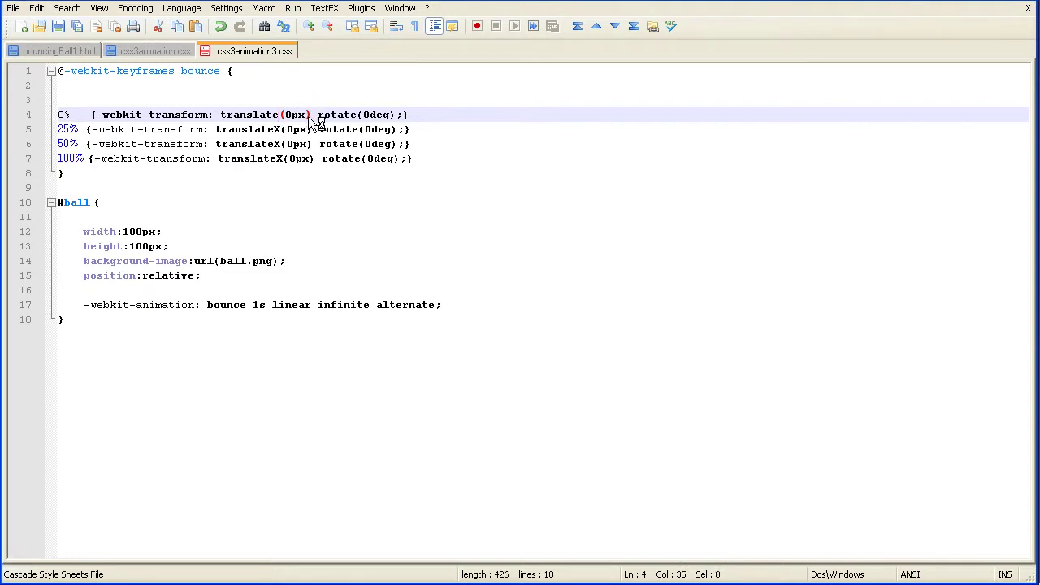
left_click(308, 115)
left_click(284, 115)
type("100")
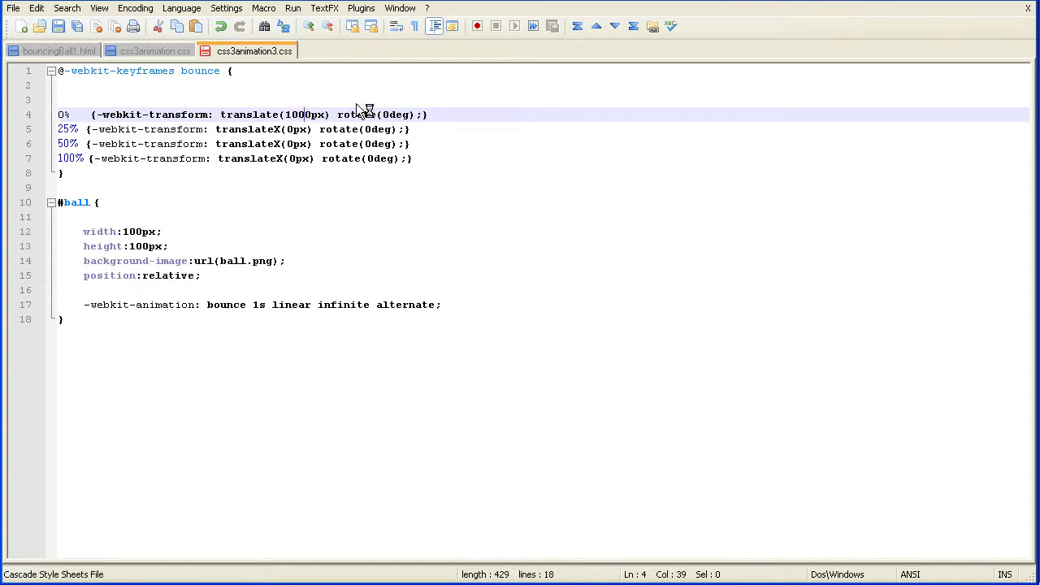
type("p")
type("x")
type(",")
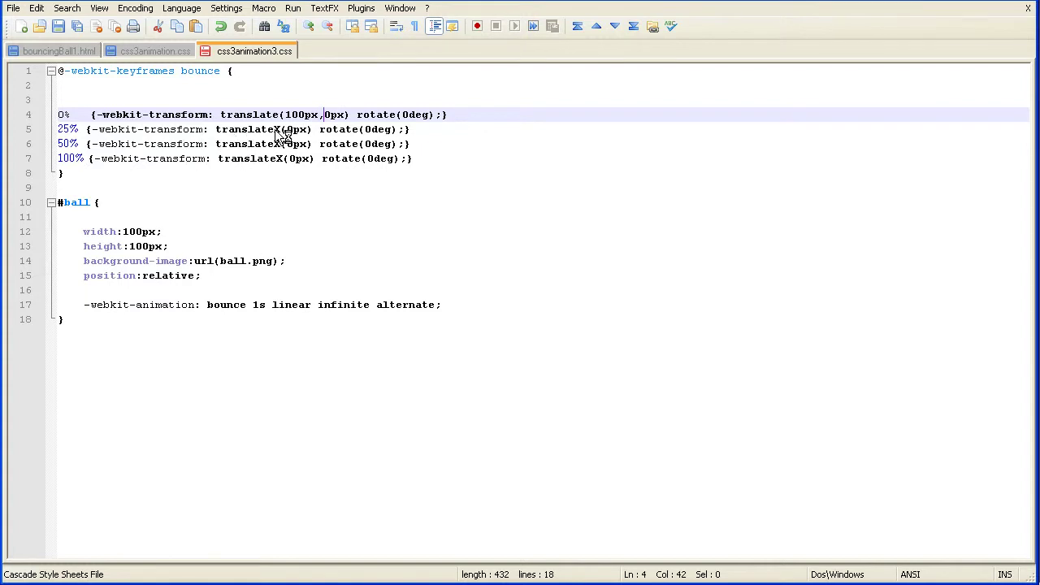
Make the 25% step translate(200px,100px) with rotate(180deg)
left_click_drag(274, 131, 282, 131)
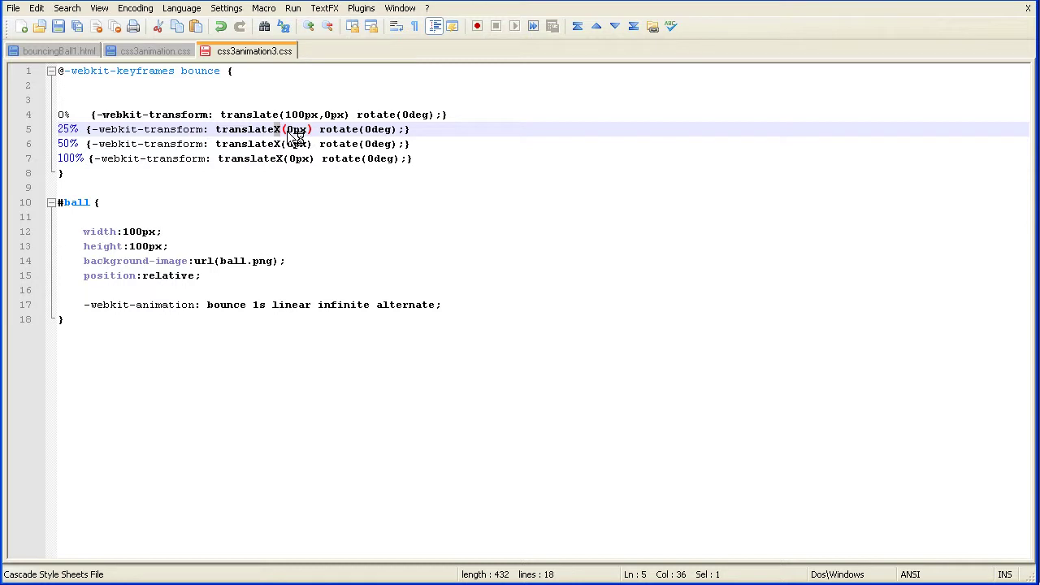
left_click(287, 131)
type("2")
type("0")
left_click(321, 131)
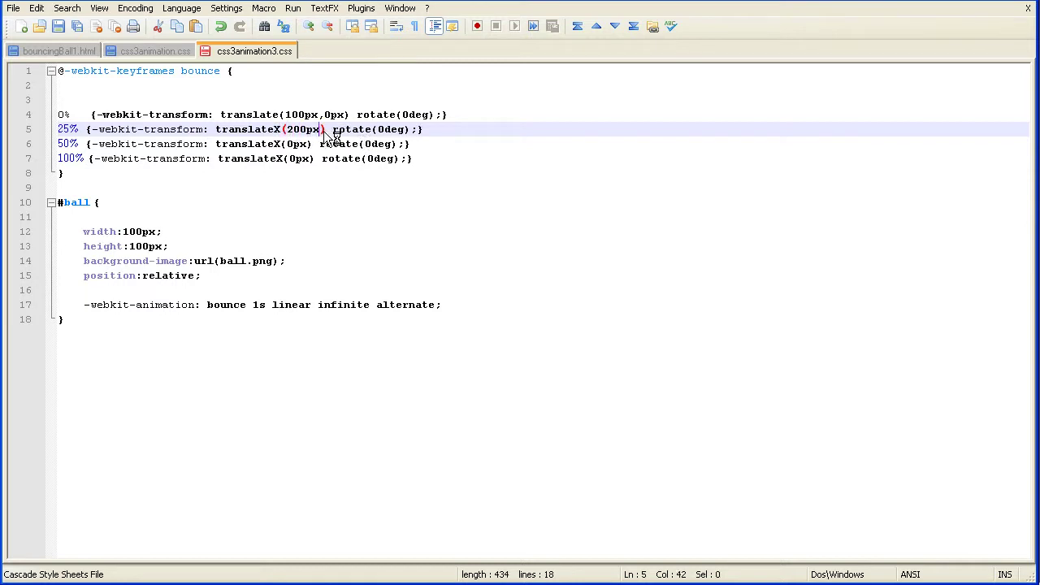
type(",")
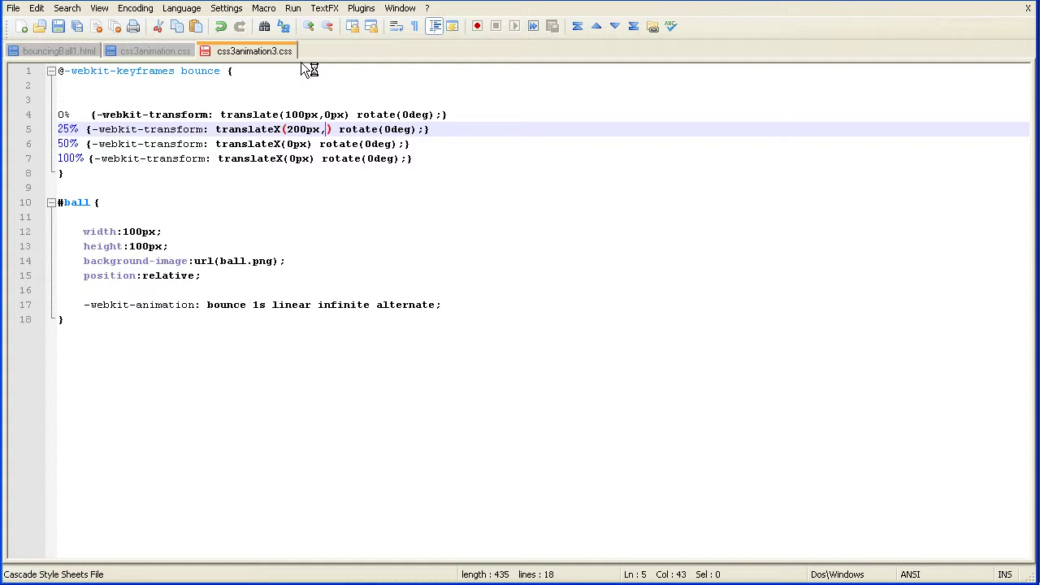
type("100")
type("px")
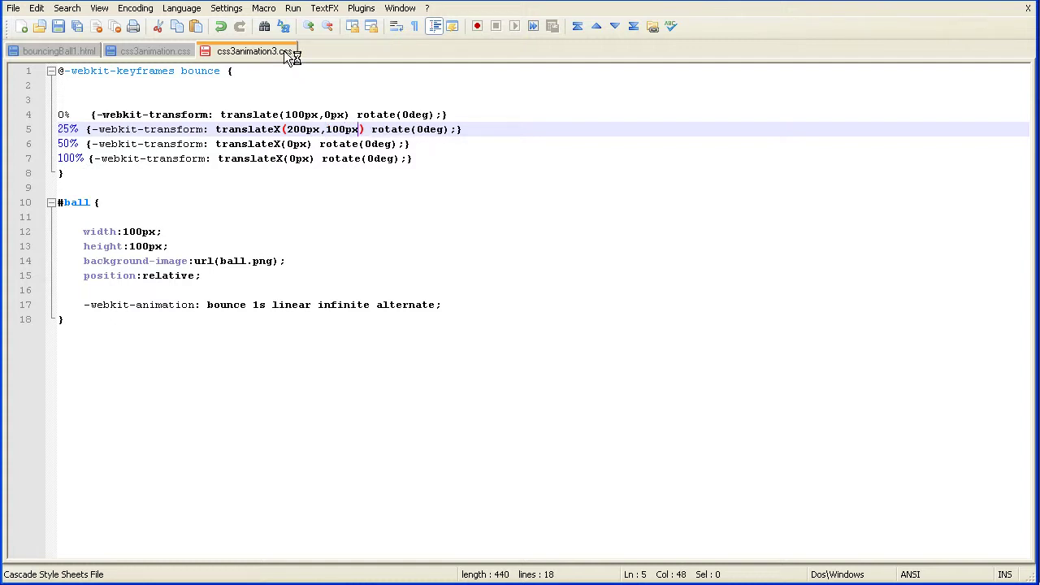
left_click(417, 131)
type("1")
type("8")
left_click(286, 130)
key("BackSpace")
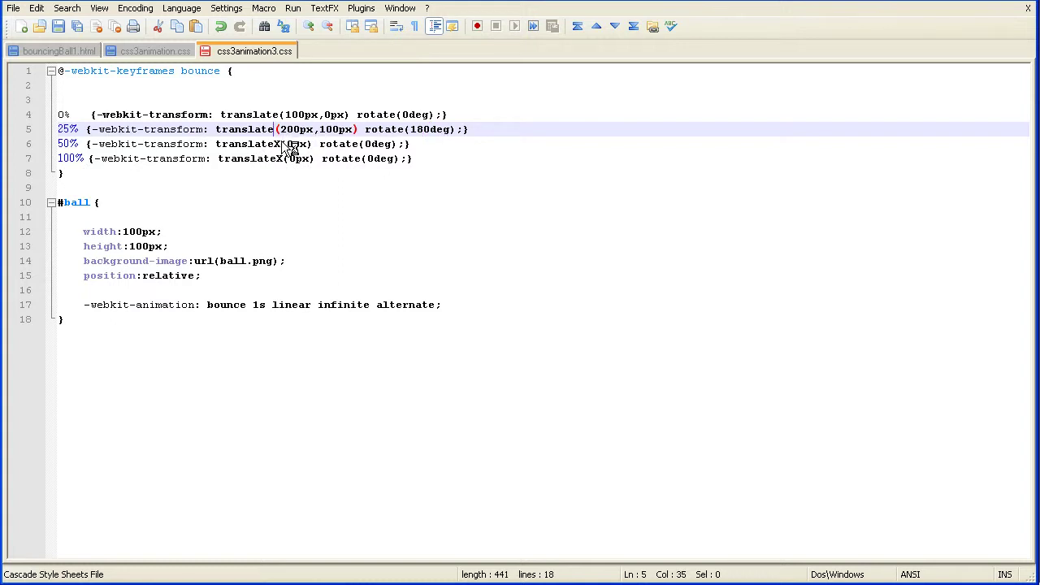
Set the 50% step to translate(100px,200px) and the 100% step to translate(100px,0px)
left_click(282, 144)
key("BackSpace")
left_click(284, 159)
key("BackSpace")
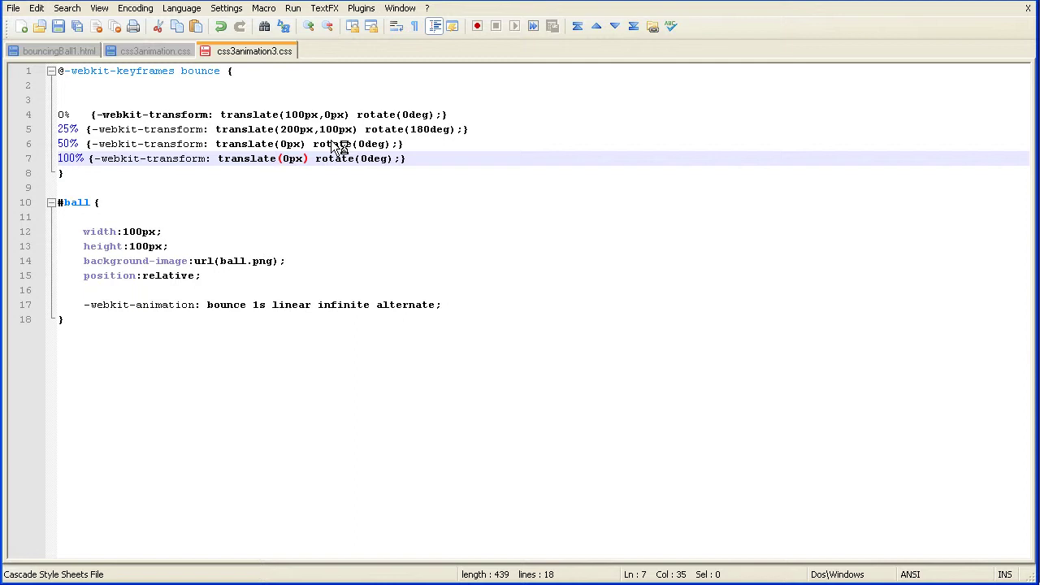
left_click(283, 144)
type("1")
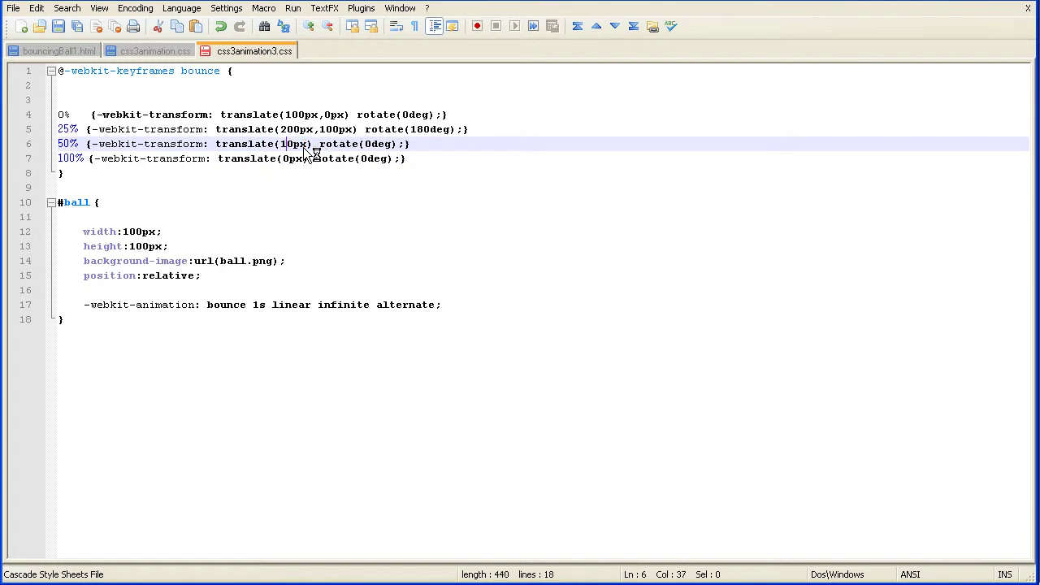
type("0")
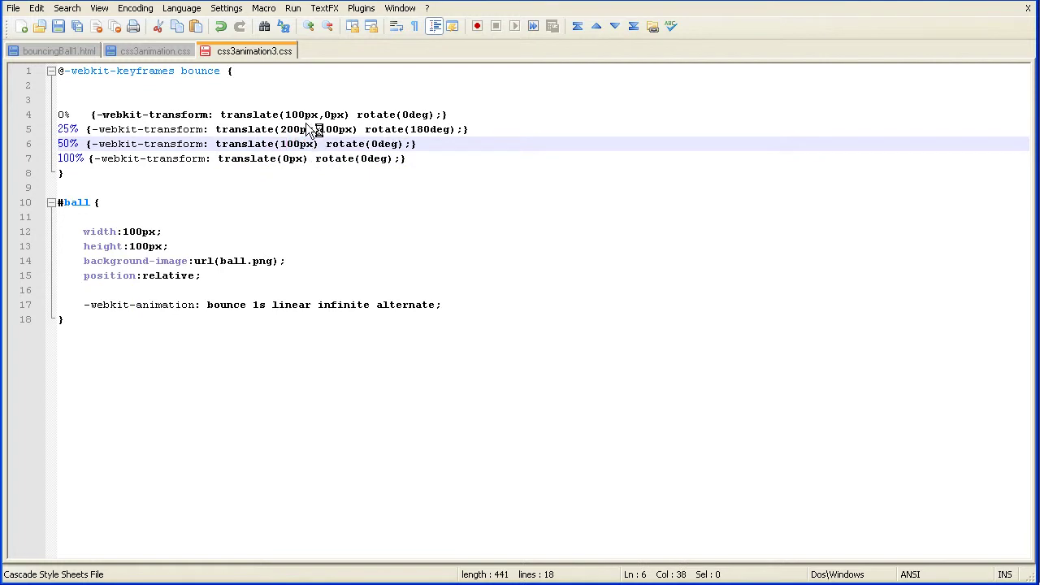
left_click(318, 147)
type(",200p")
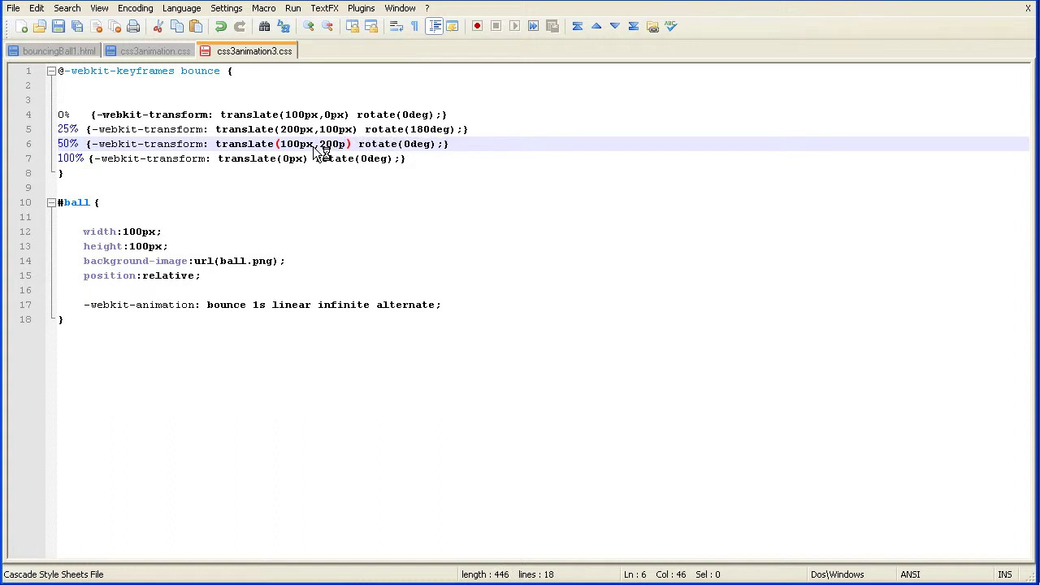
type("x")
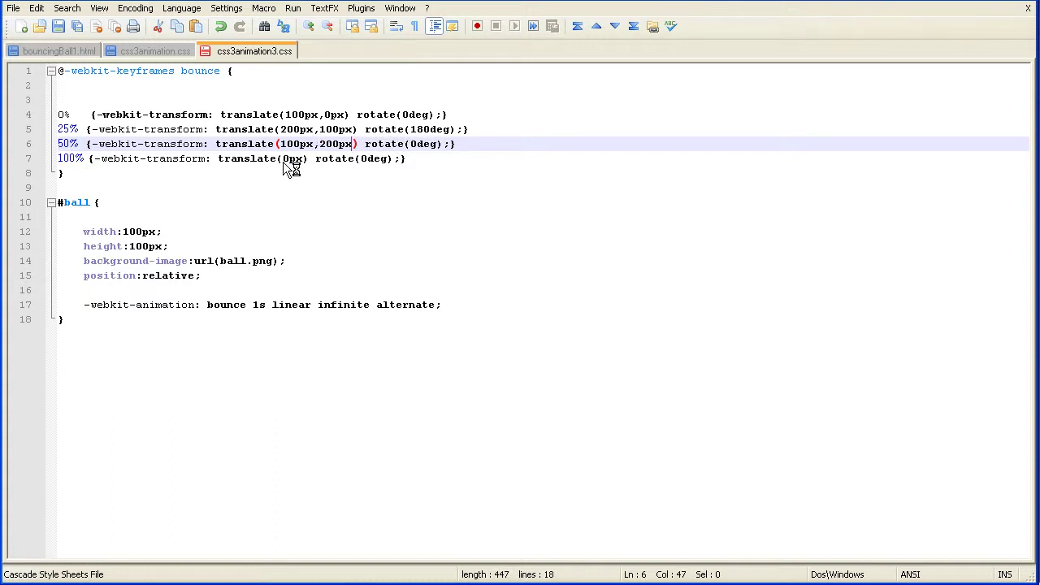
left_click(285, 161)
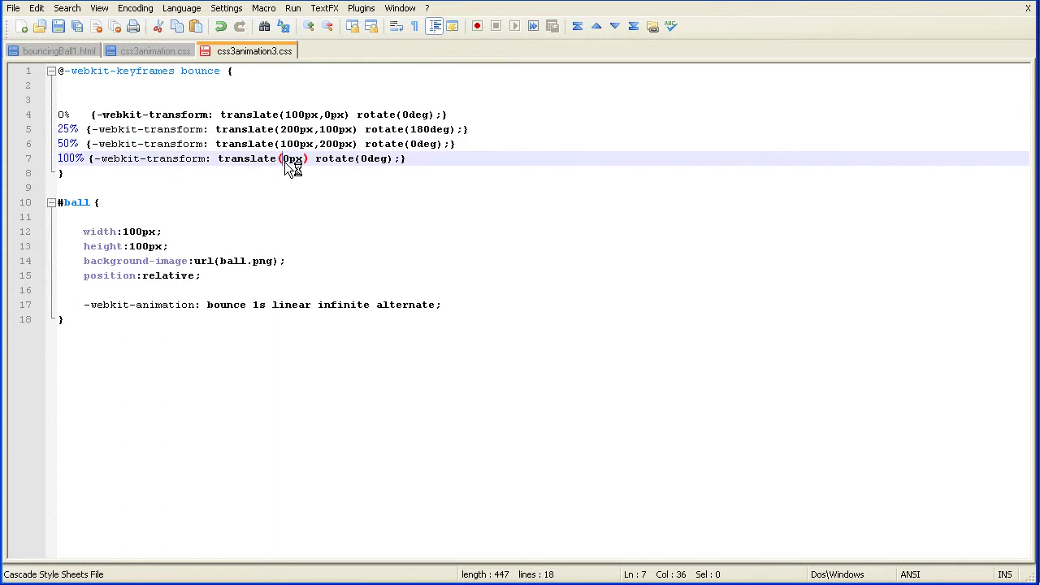
type("100")
type("px")
type(",")
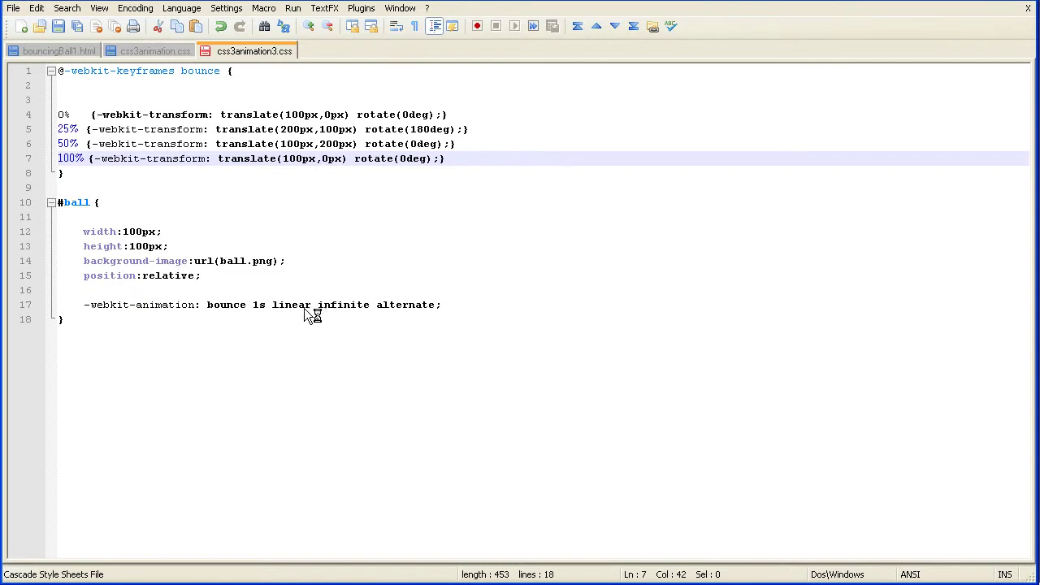
Remove 'alternate' from the #ball animation rule and save the stylesheet
left_click_drag(368, 304, 443, 315)
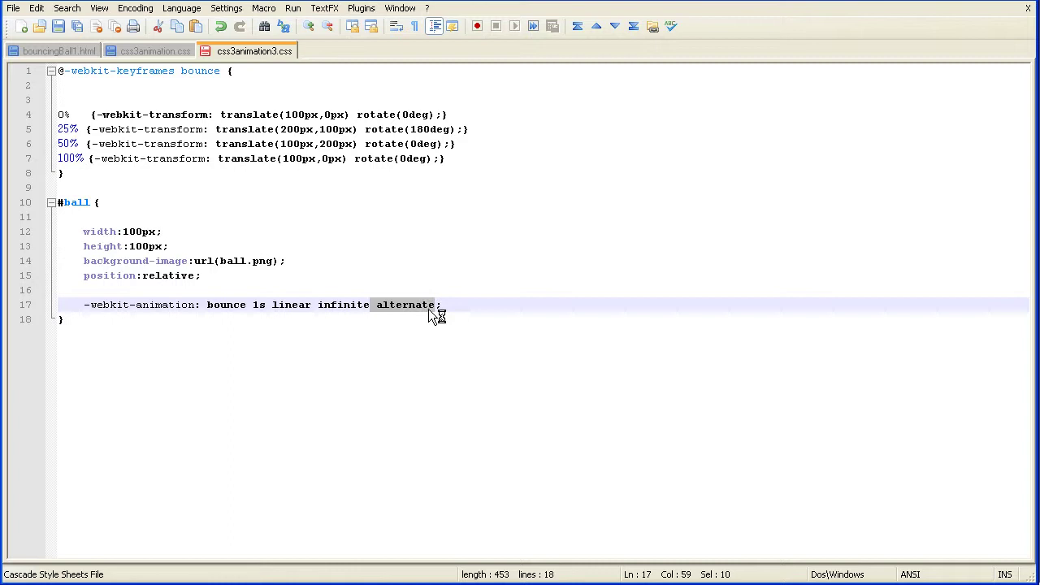
key("Delete")
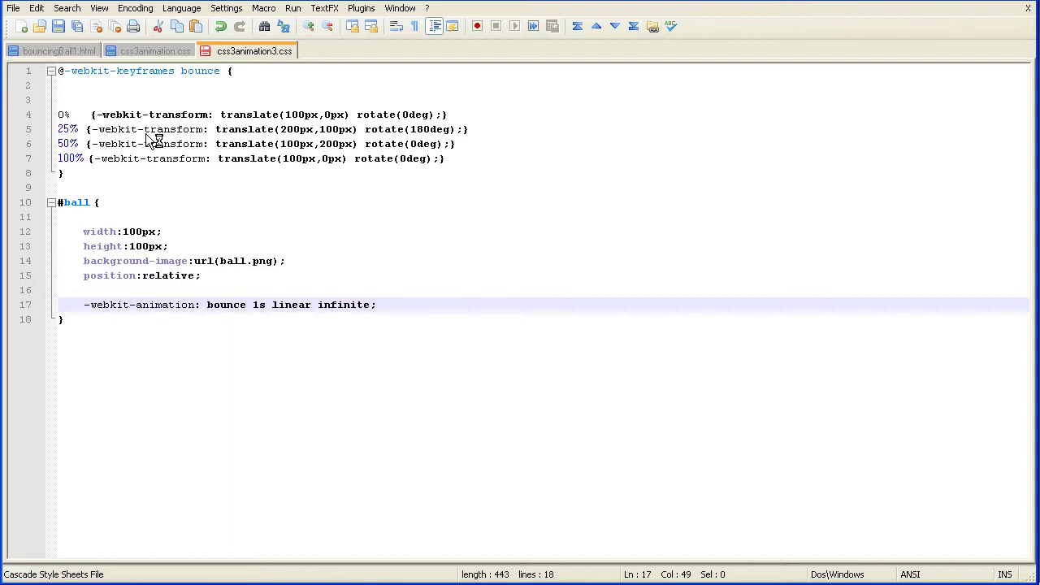
left_click(62, 28)
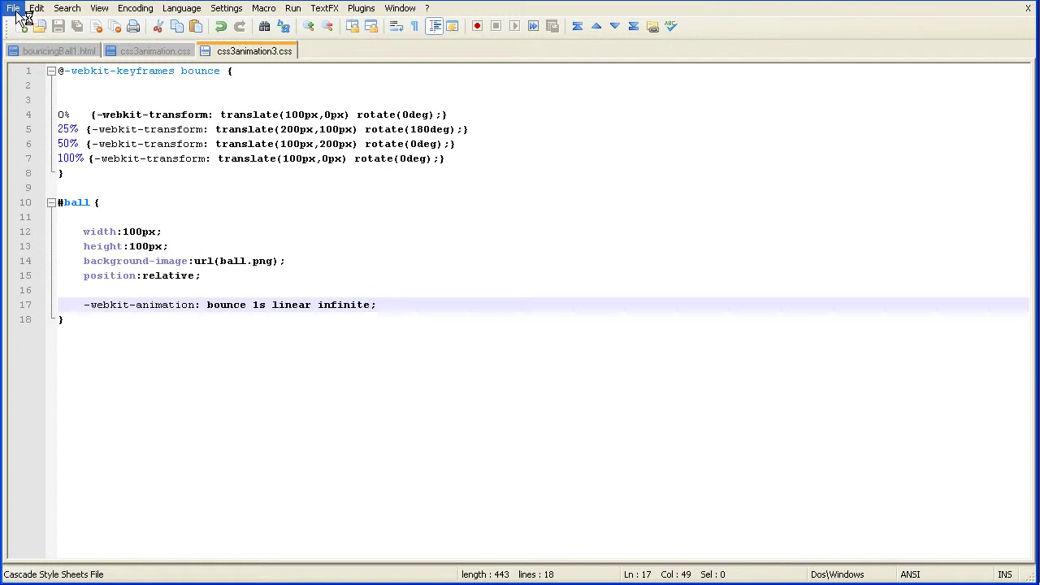
Link bouncingBall1.html to css3animation3.css and launch it in Chrome
left_click(58, 52)
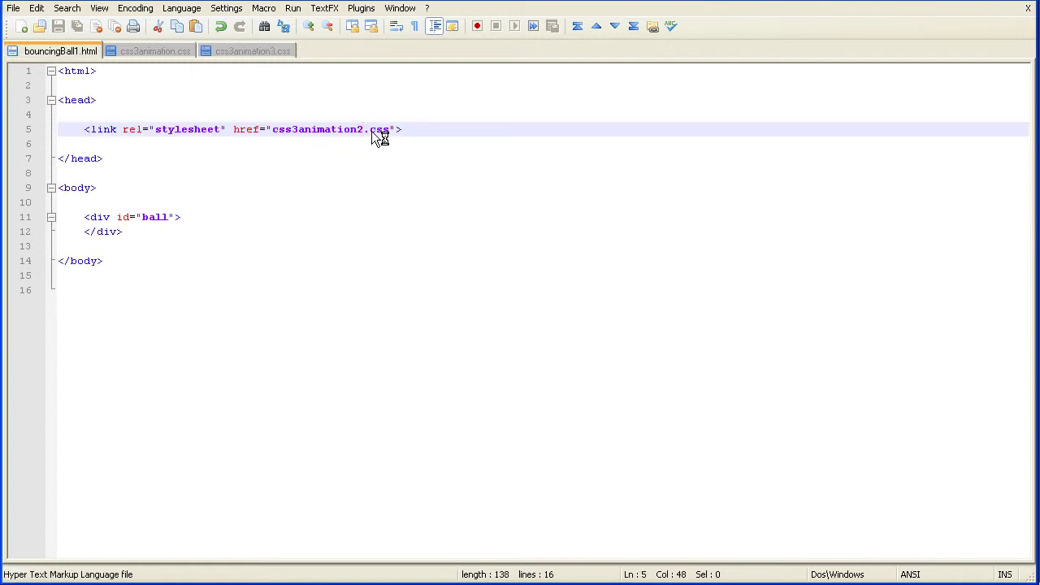
key("BackSpace")
type("3")
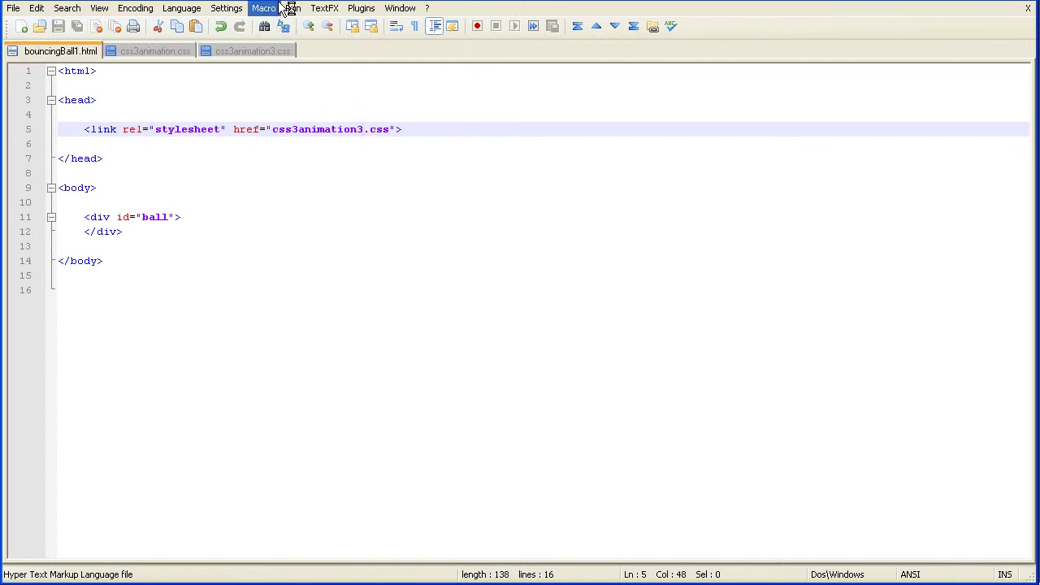
left_click(293, 9)
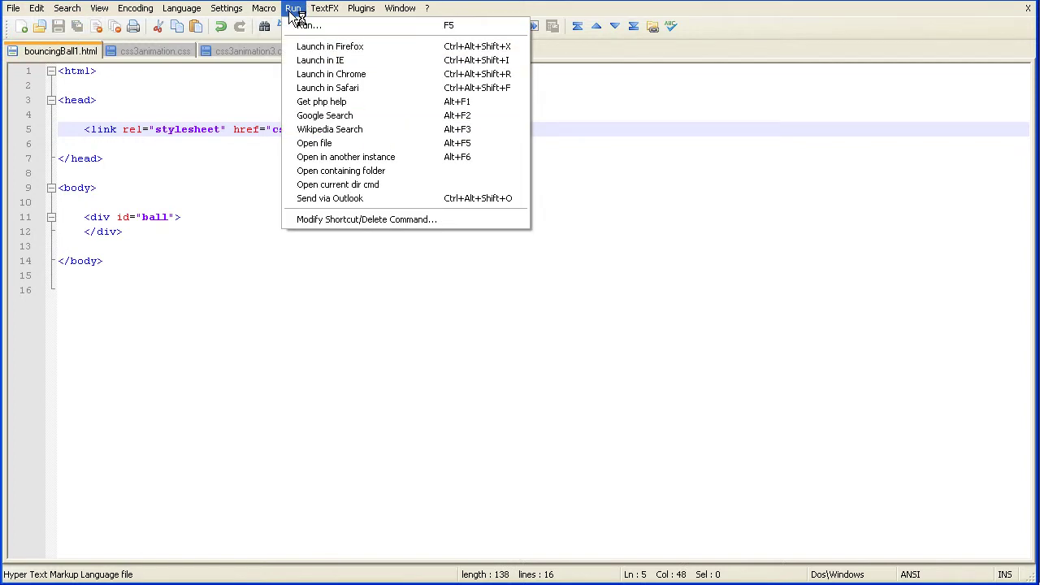
left_click(338, 74)
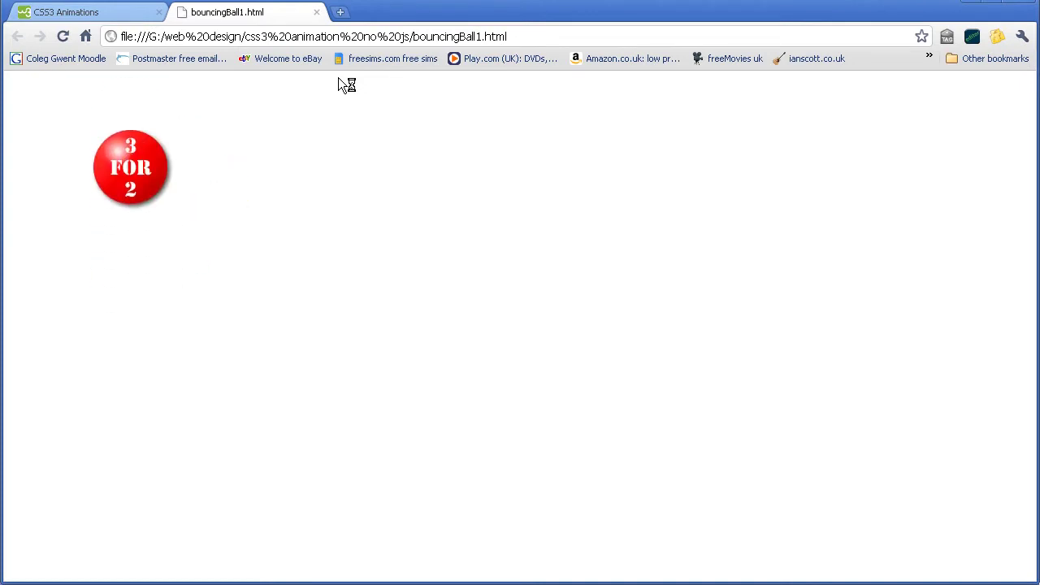
Close the bouncingBall1.html preview tab in Chrome and Alt+Tab back to Notepad++
left_click(317, 13)
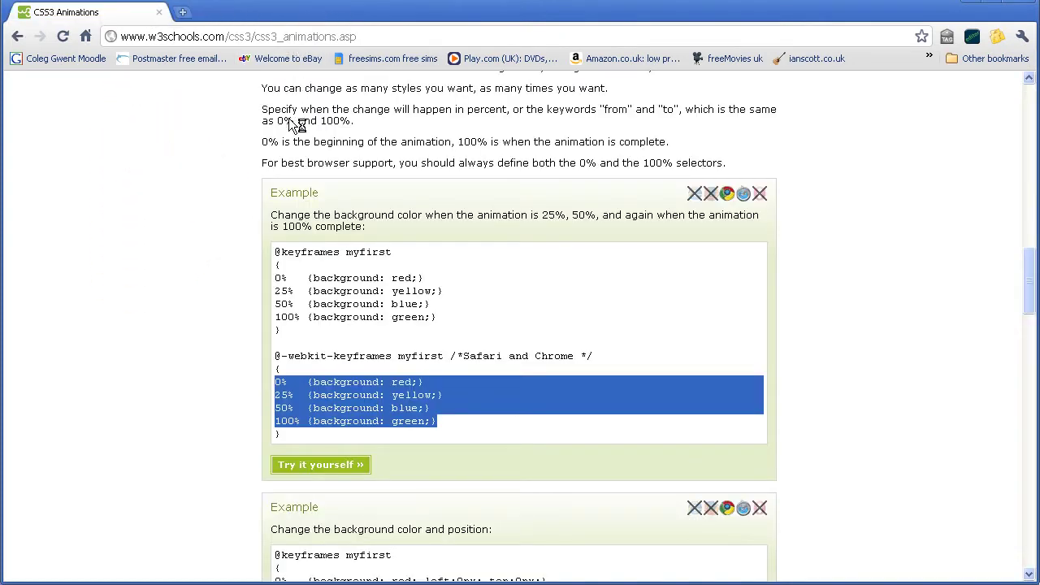
key("alt+Tab")
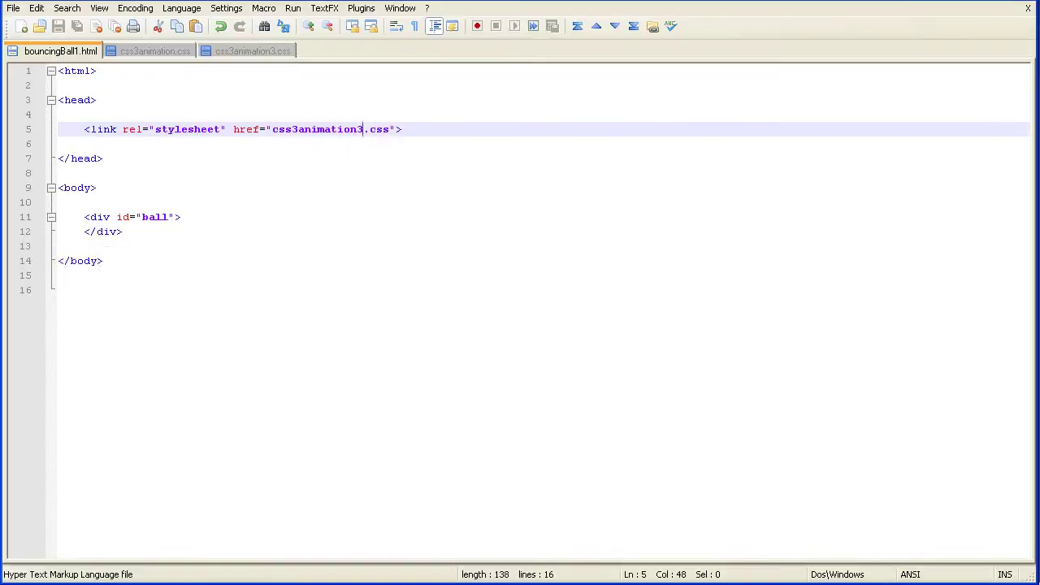
In css3animation3.css, make the 50% translate(0px,200px) and select that whole line
left_click(234, 47)
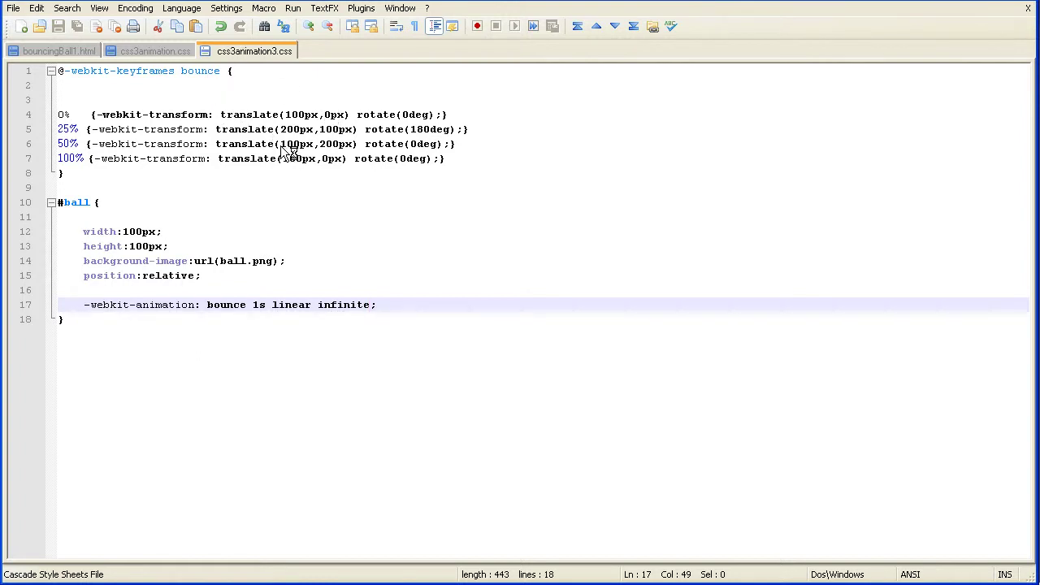
left_click_drag(281, 145, 294, 146)
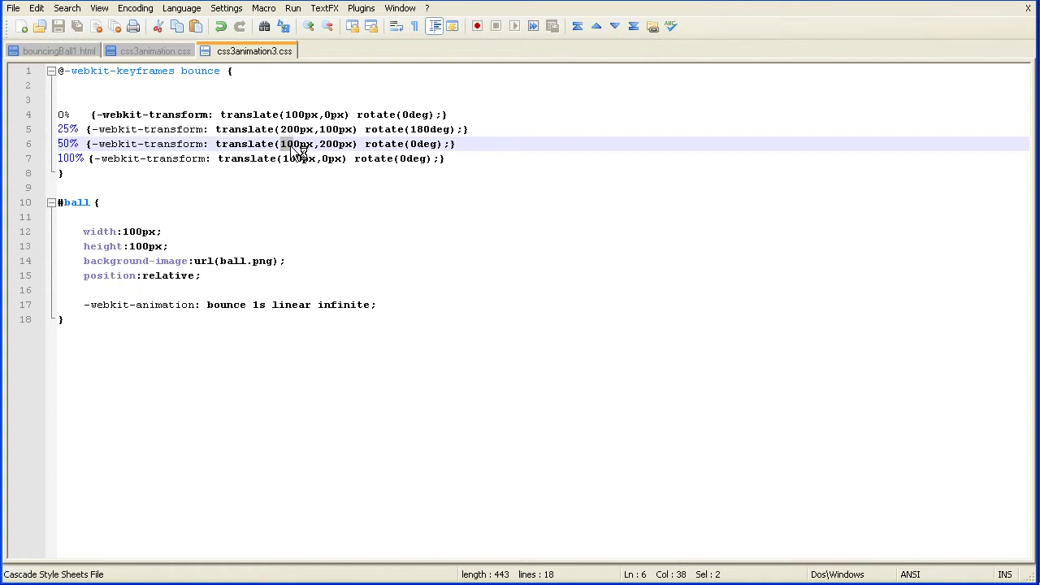
key("BackSpace")
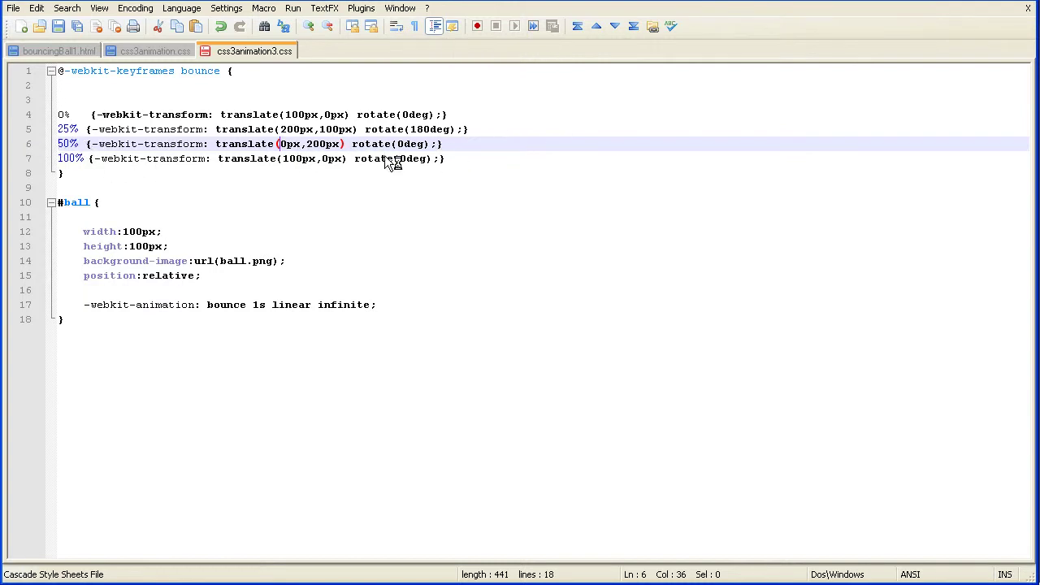
left_click_drag(443, 148, 51, 154)
key("ctrl+c")
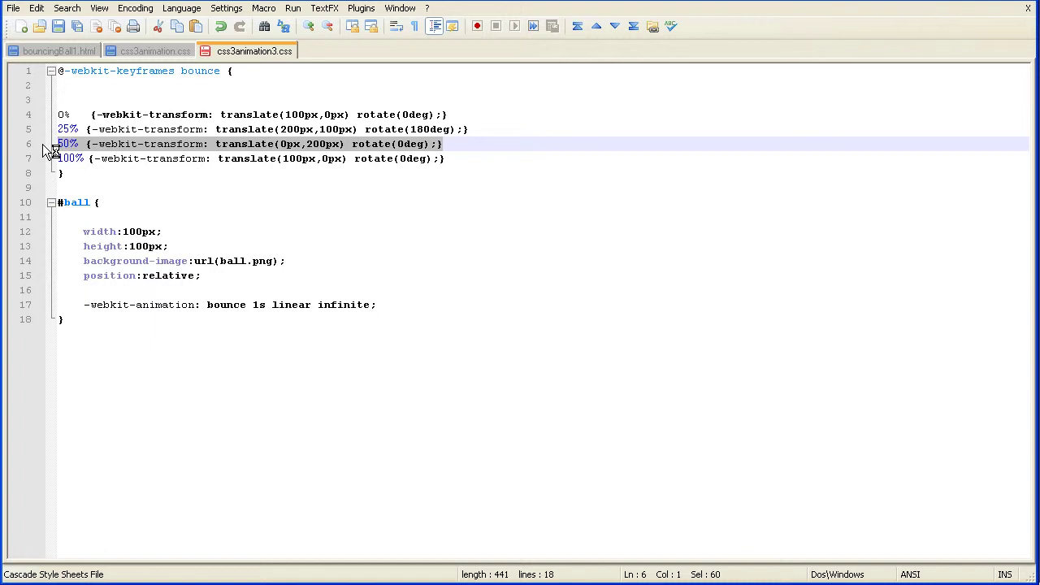
Duplicate the 50% keyframe onto a new line and relabel it 75%
left_click(446, 145)
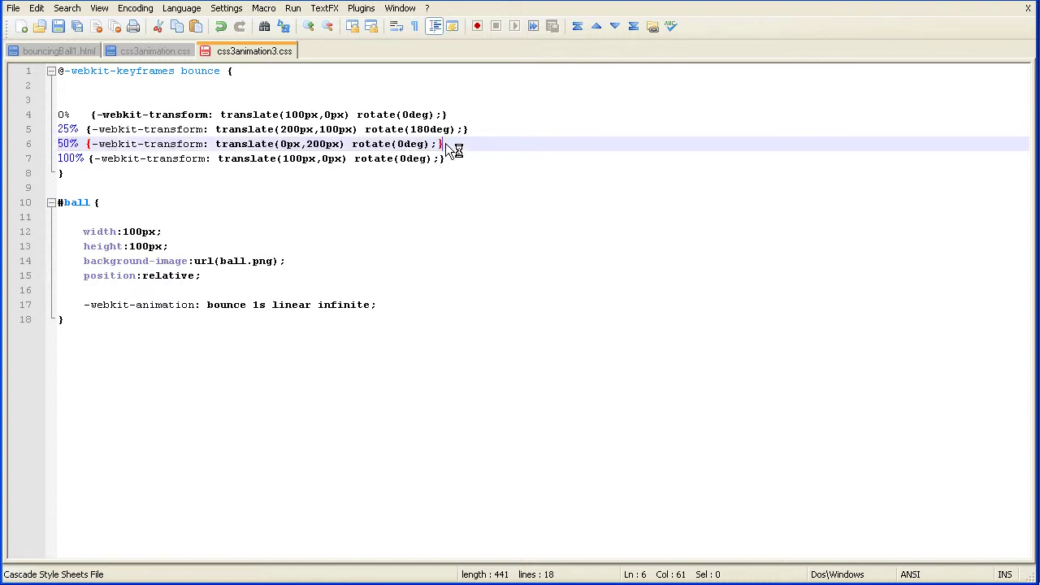
key("Return")
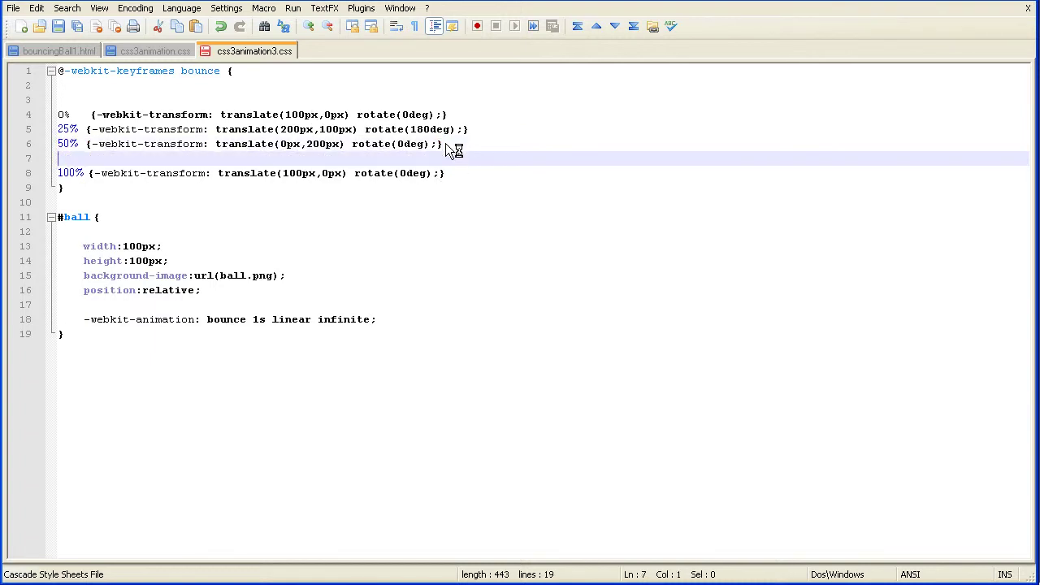
key("ctrl+v")
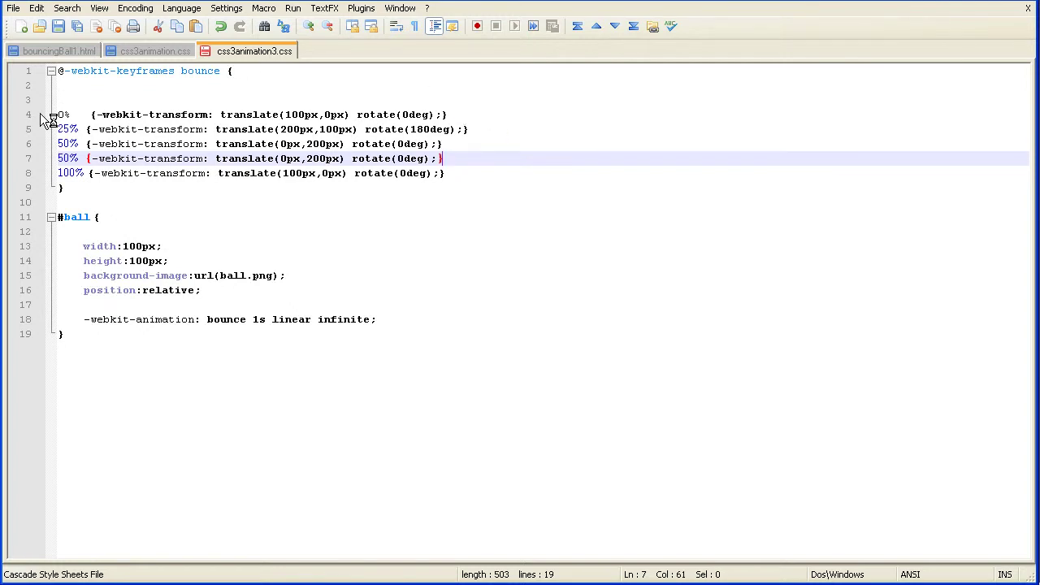
left_click(71, 159)
left_click_drag(73, 160, 61, 160)
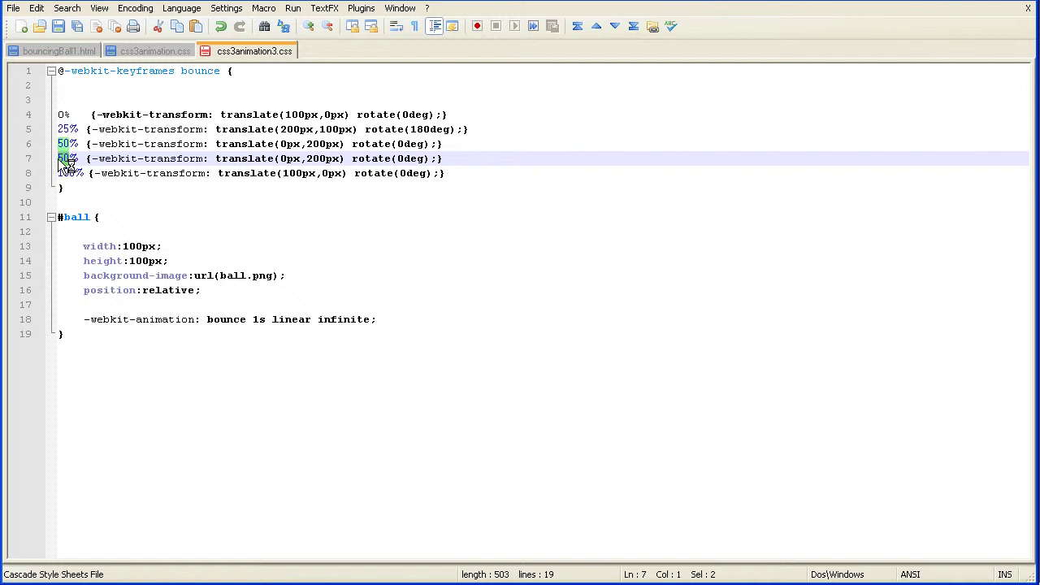
type("7")
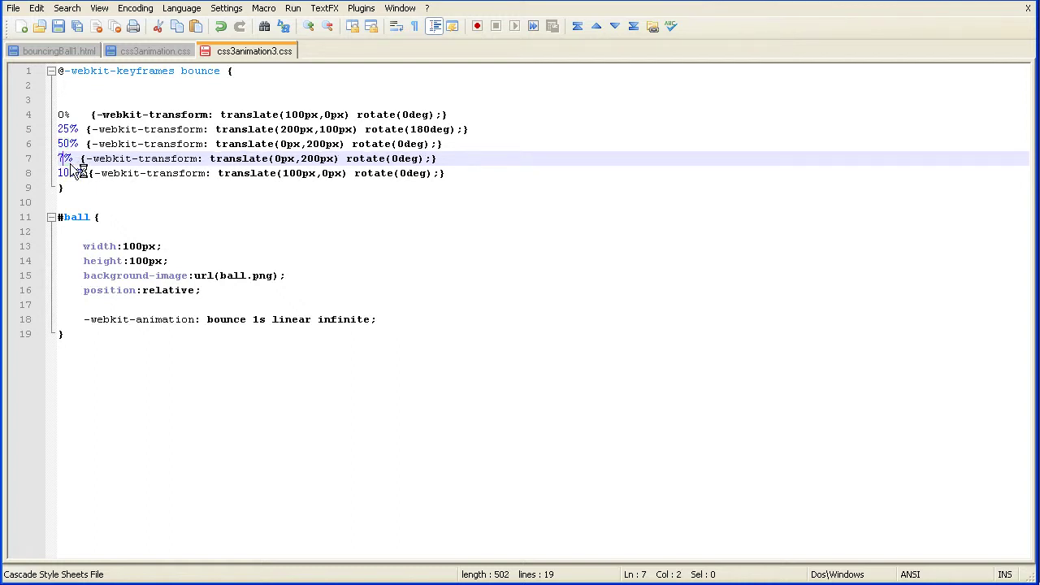
type("5")
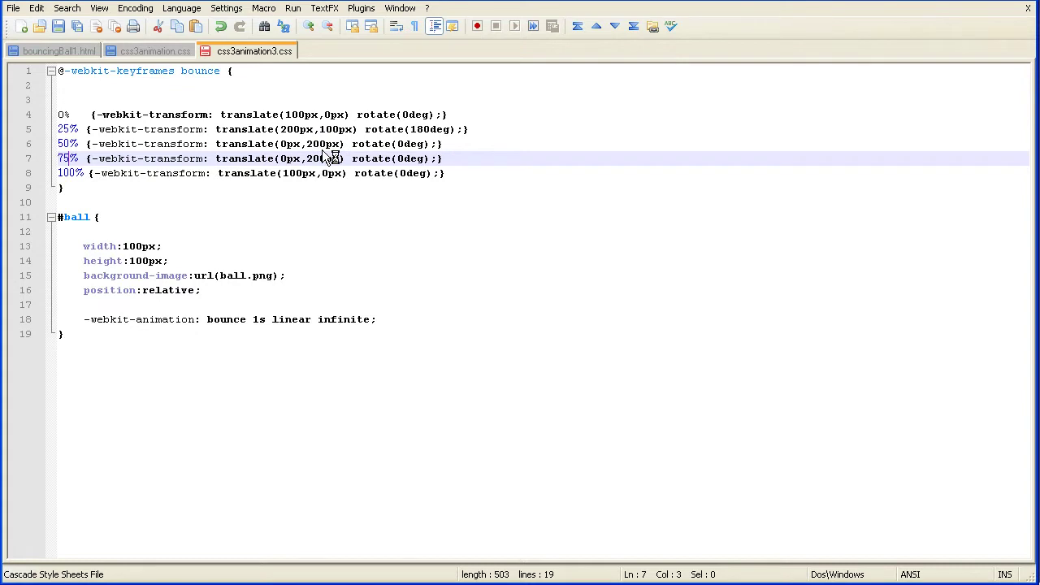
Restore 50% to 100px,200px and make 75% translate(0px,100px) rotate(180deg)
left_click(281, 144)
type("1")
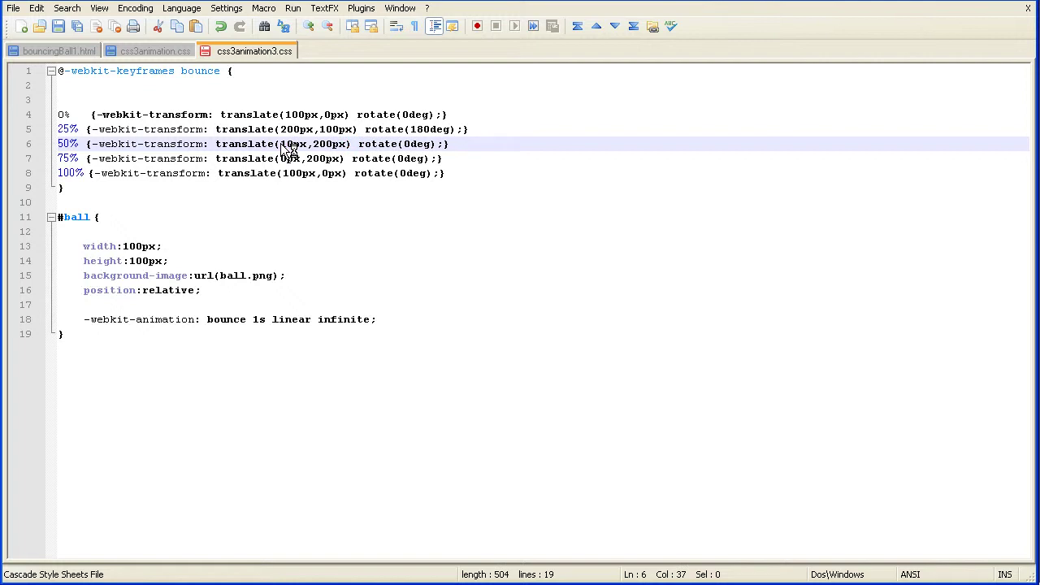
type("0")
left_click(313, 159)
key("BackSpace")
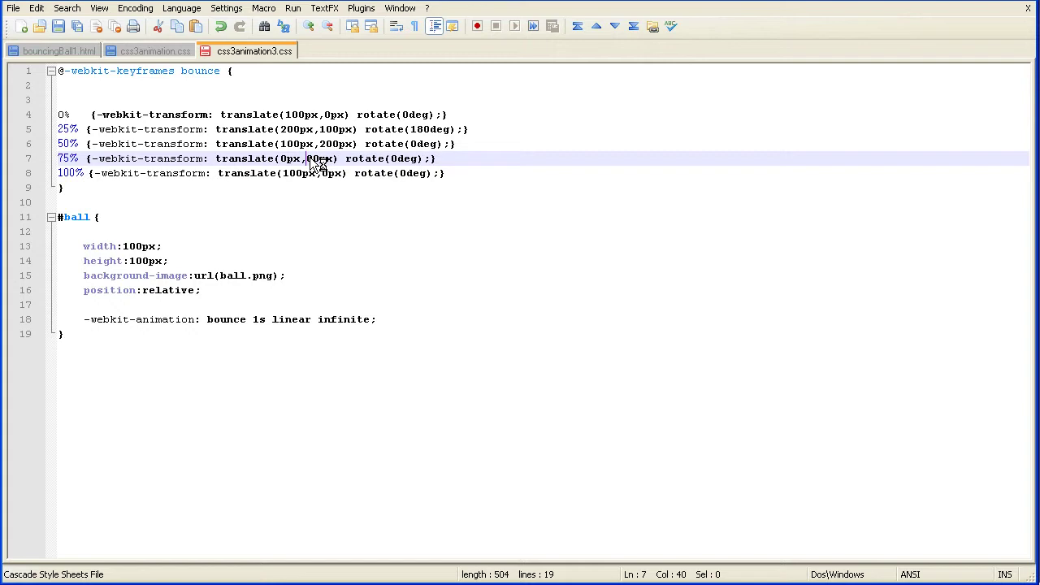
type("1")
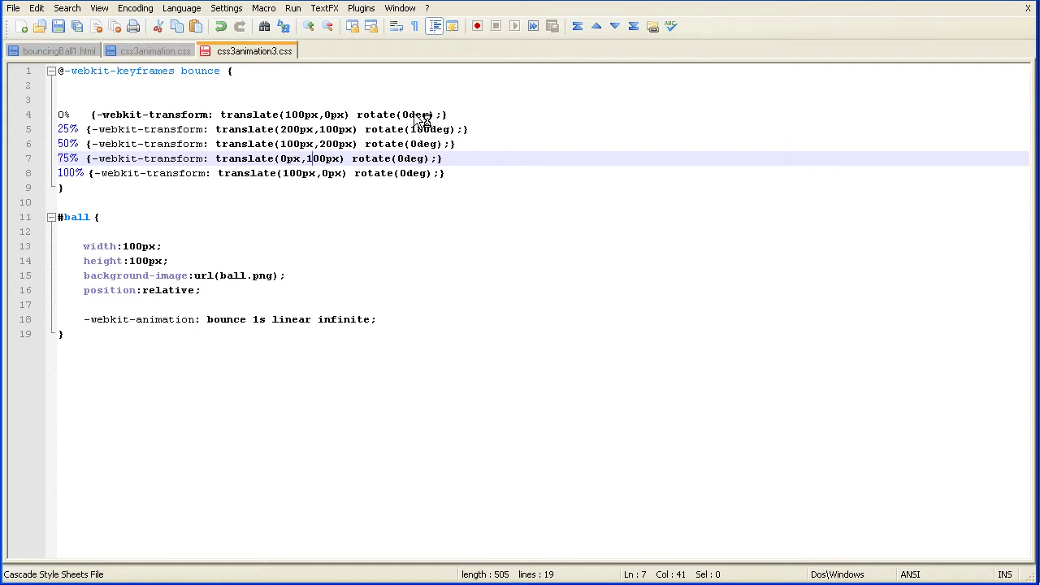
left_click_drag(398, 159, 404, 159)
type("80")
Save all files and launch bouncingBall1.html in Chrome
left_click(78, 26)
left_click(67, 54)
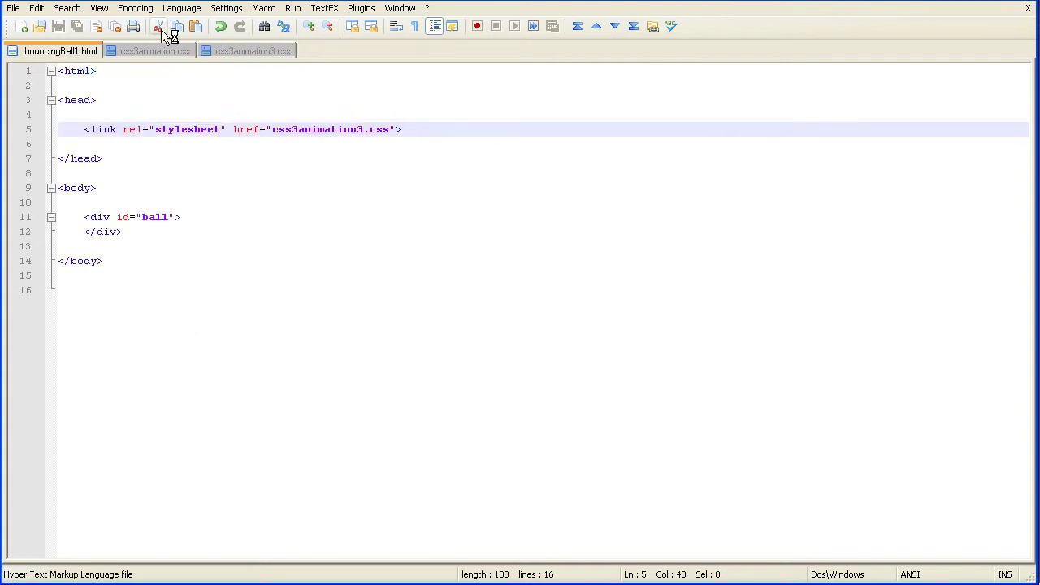
left_click(293, 9)
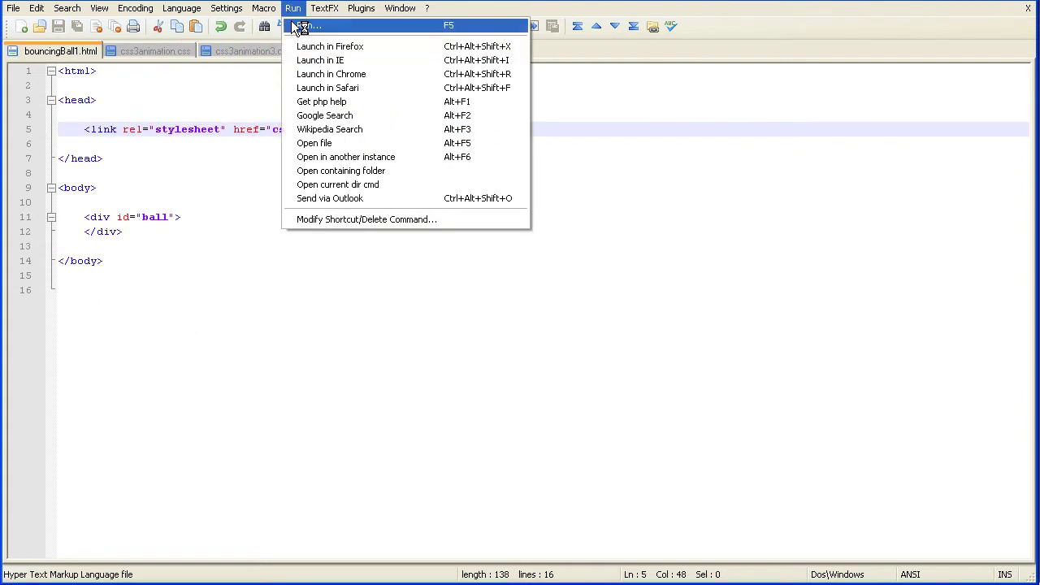
left_click(327, 74)
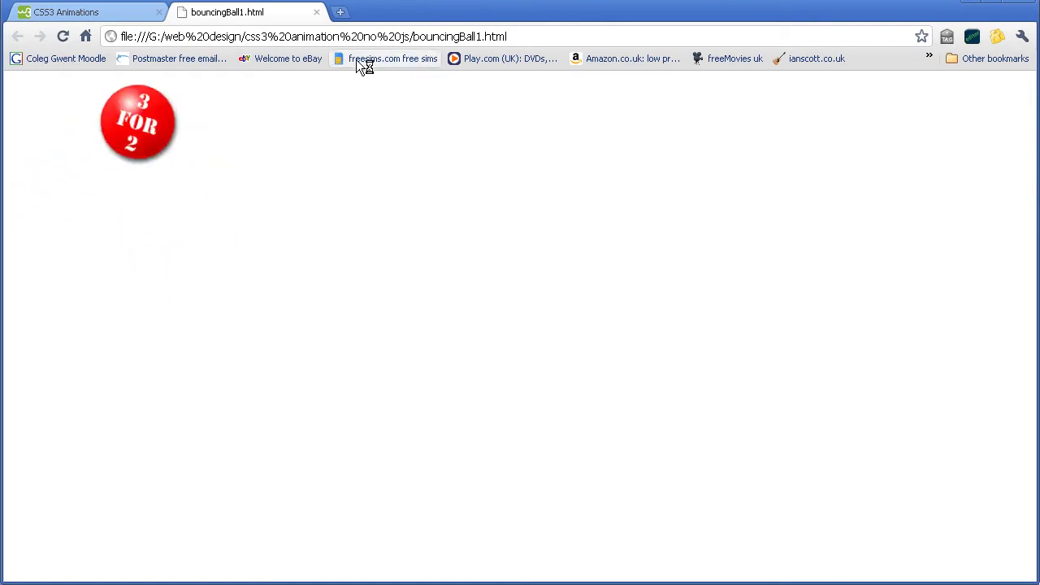
Close the bouncingBall1.html preview tab, leaving w3schools, and Alt+Tab back to Notepad++
left_click(317, 12)
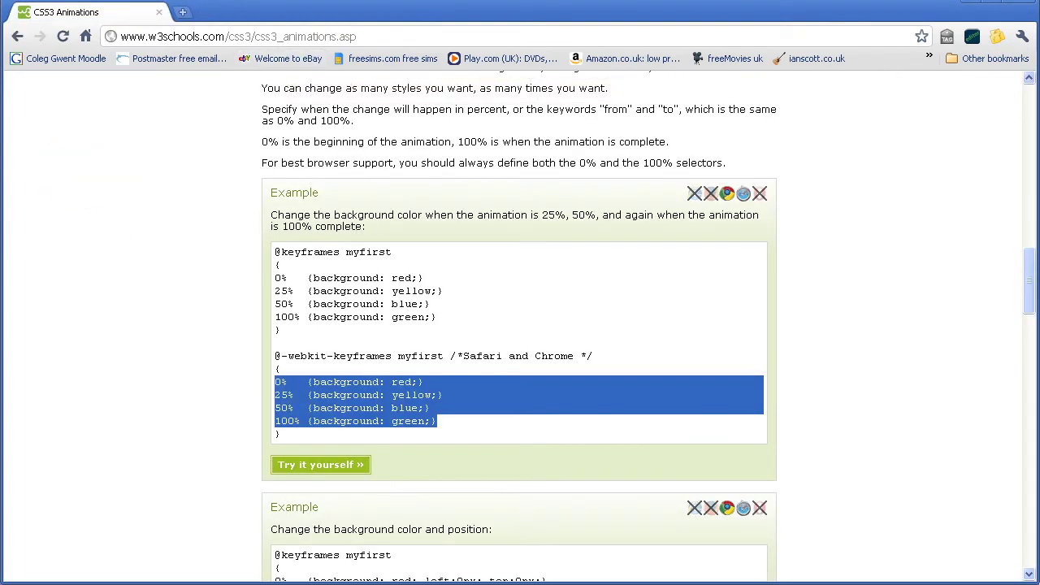
key("alt+Tab")
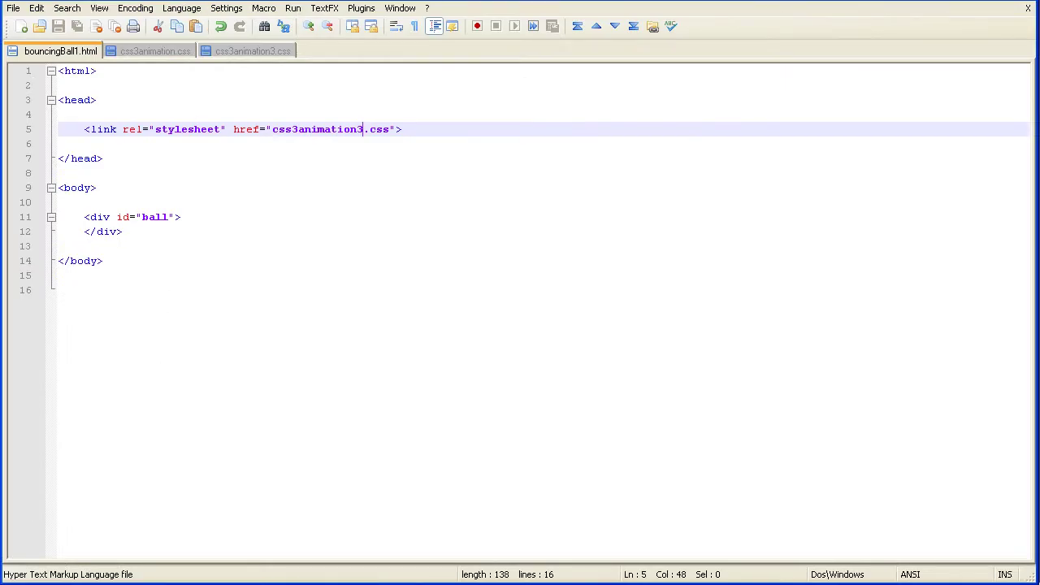
Change the bounce animation duration on line 18 of css3animation3.css from 1s to 4s
left_click(221, 49)
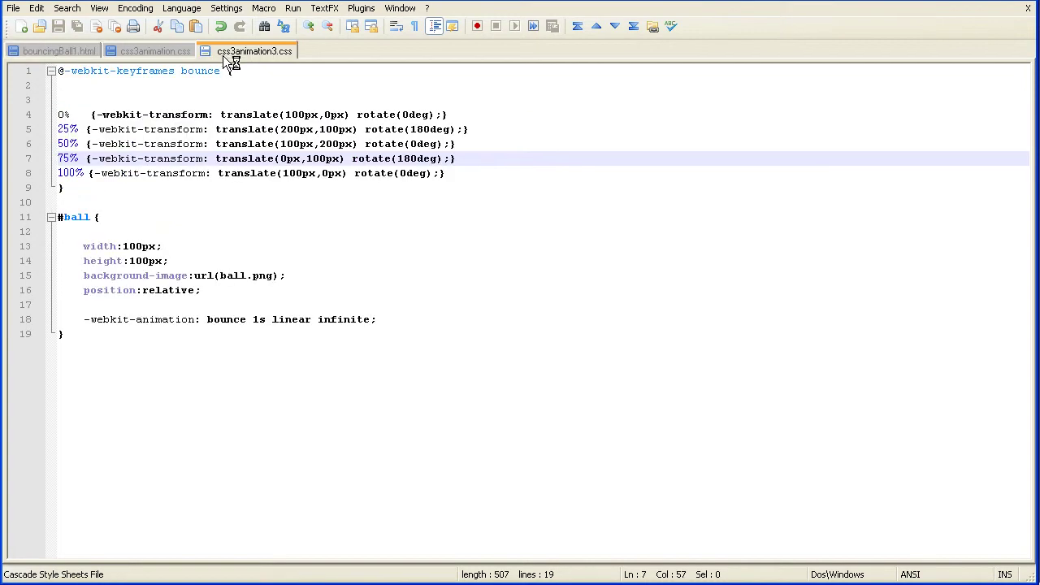
left_click(255, 321)
key("shift+Right")
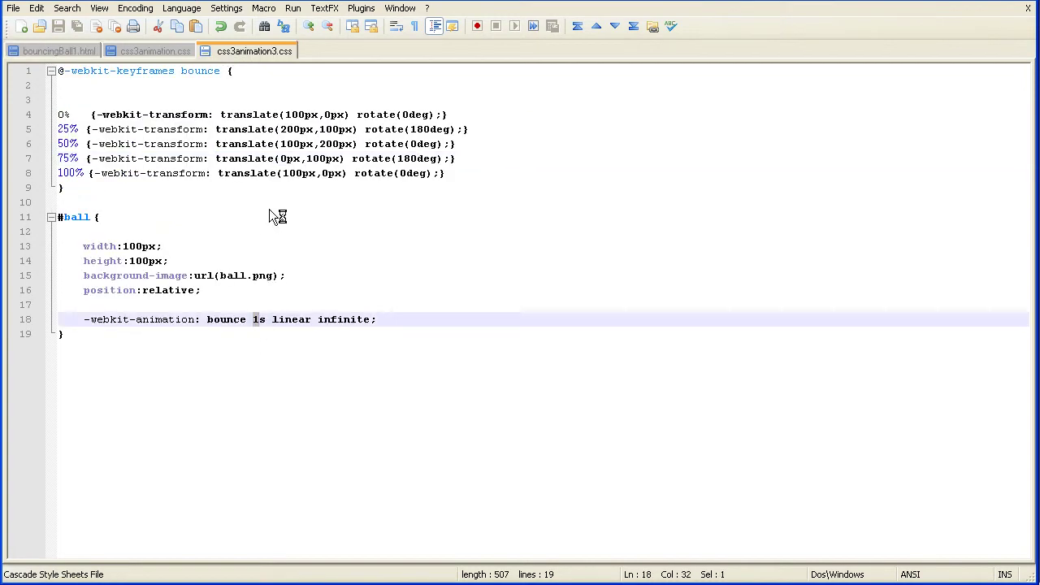
type("4")
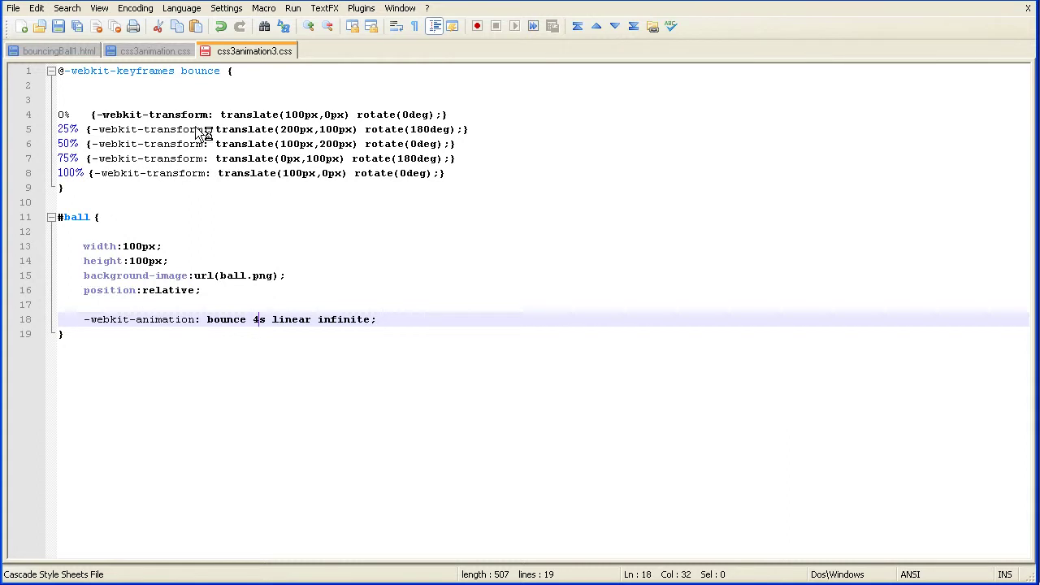
Save the stylesheet and bring up the Run launch options for bouncingBall1.html
left_click(58, 26)
left_click(69, 51)
left_click(292, 9)
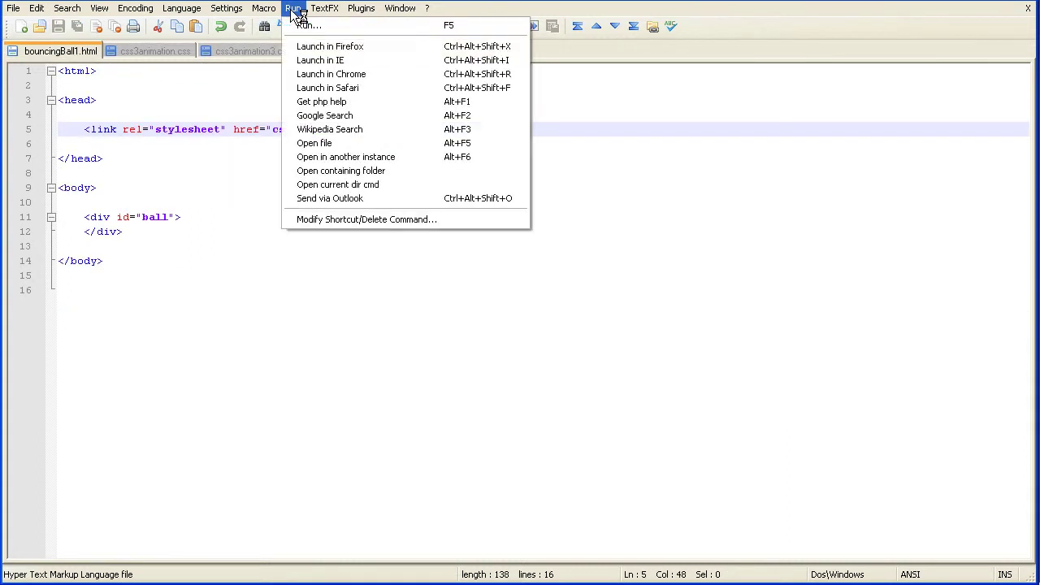
Preview bouncingBall1.html in Chrome with the 4s animation, then return to Notepad++
left_click(325, 74)
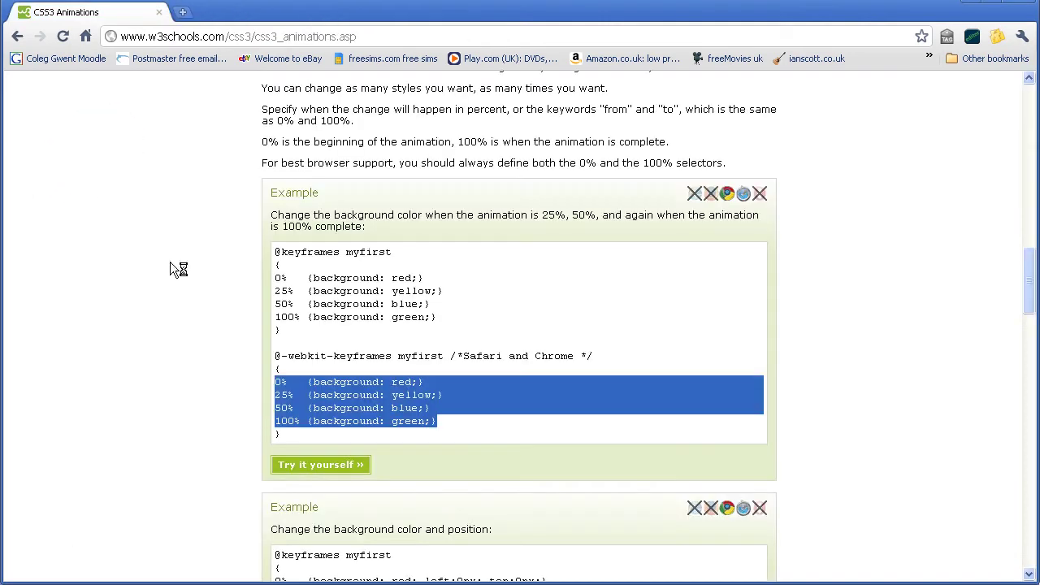
key("alt+Tab")
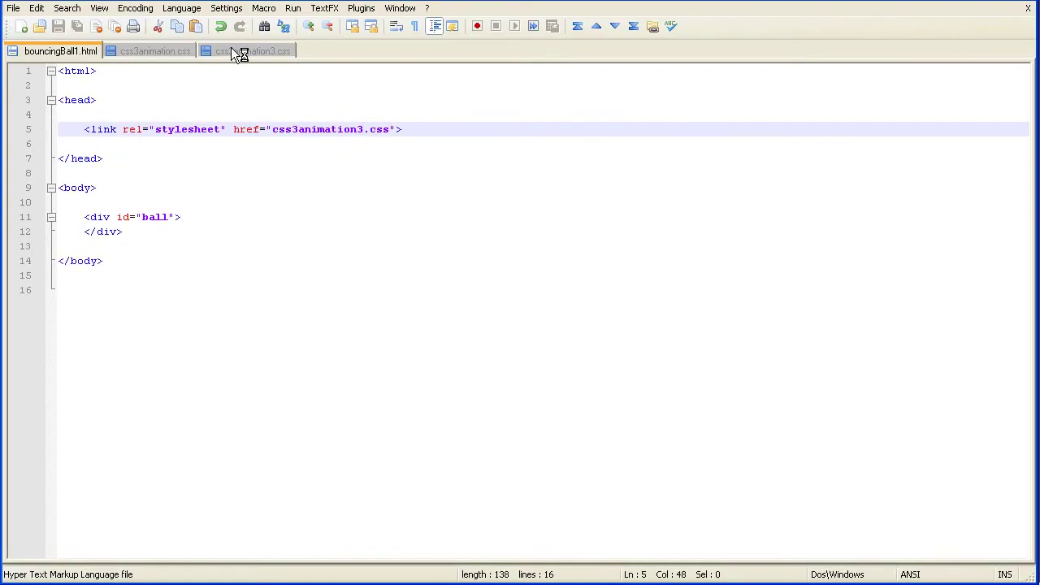
Return to the css3animation3.css tab showing the five keyframes and 4s linear infinite animation
left_click(234, 50)
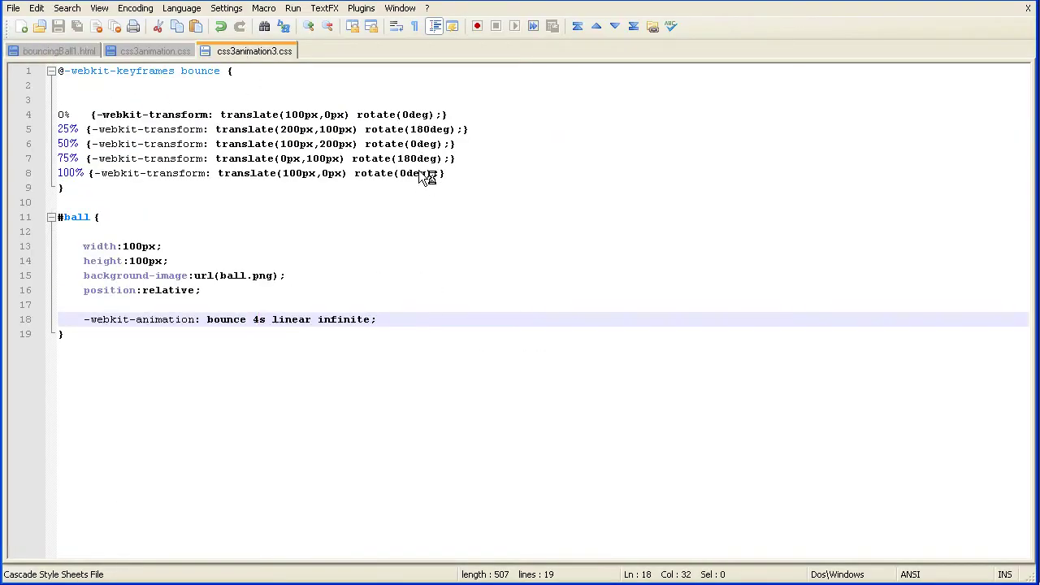